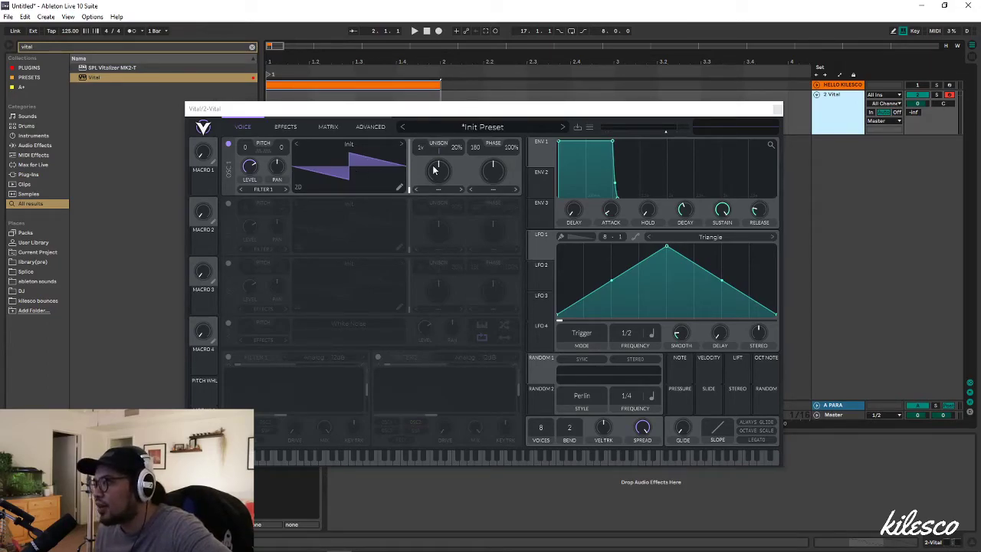
# Reset the synth to the initial preset and raise oscillator 1's level to about 0.627
pyautogui.moveTo(511, 114); pyautogui.dragTo(537, 105)
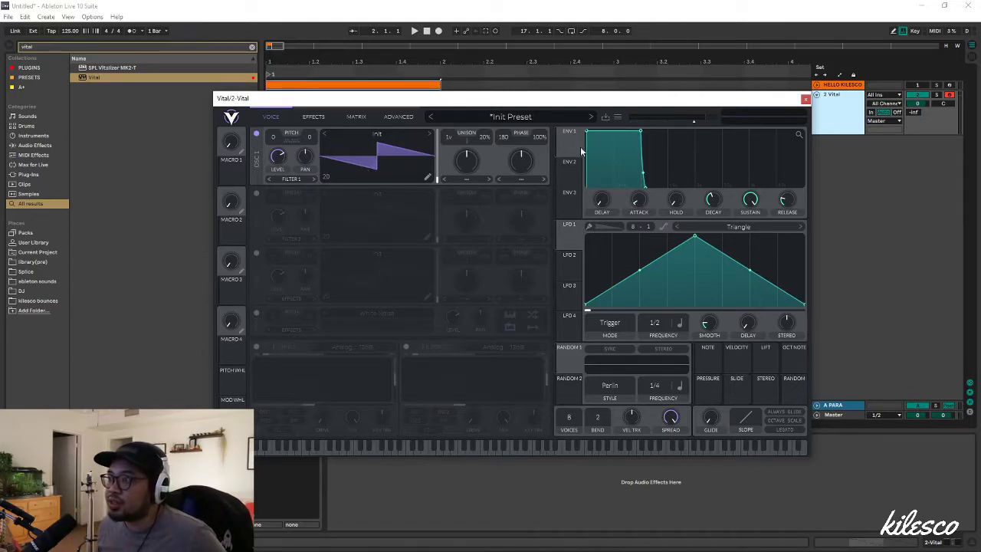
pyautogui.click(618, 117)
pyautogui.click(636, 197)
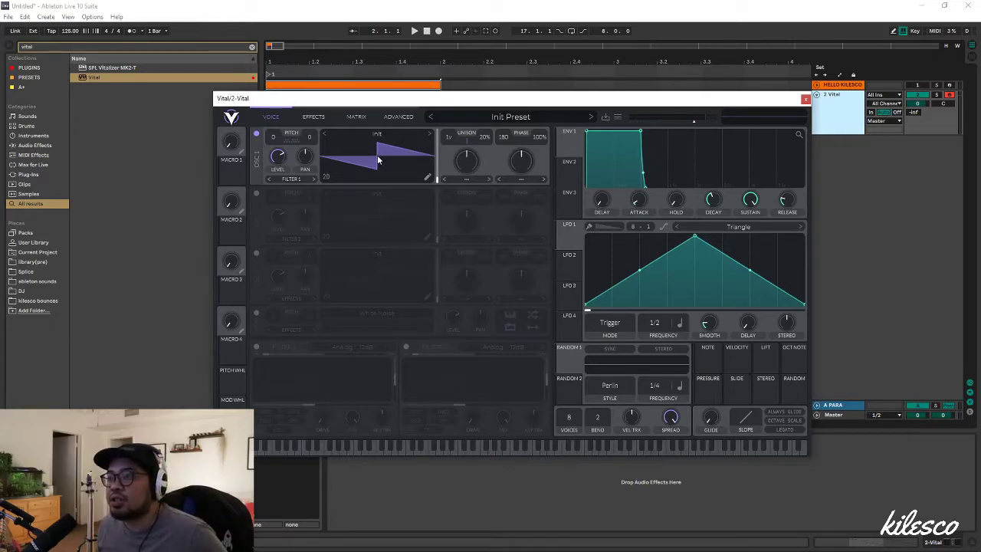
pyautogui.moveTo(279, 156); pyautogui.dragTo(278, 154)
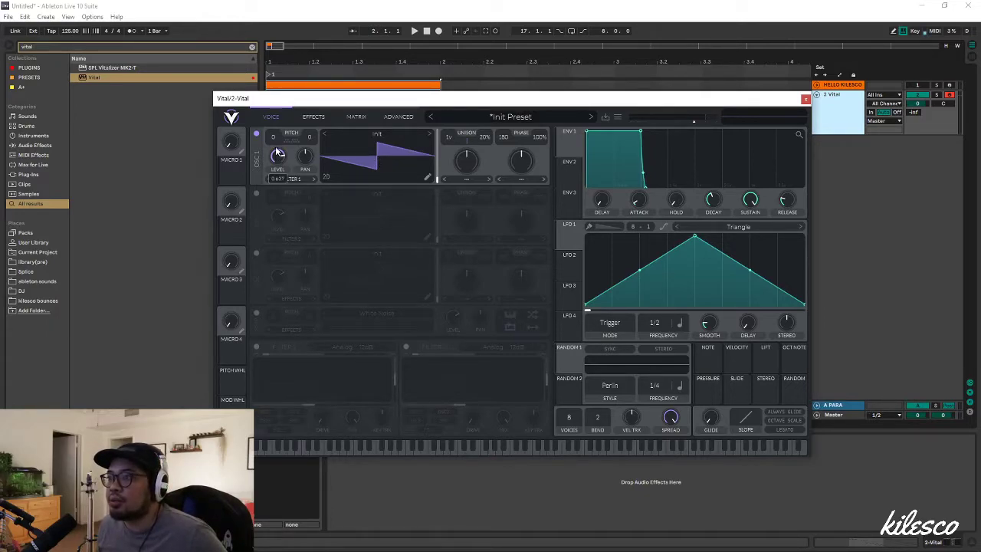
# Generate oscillator 1's wavetable from the text "cell phone" using the English (US) voice
pyautogui.rightClick(379, 159)
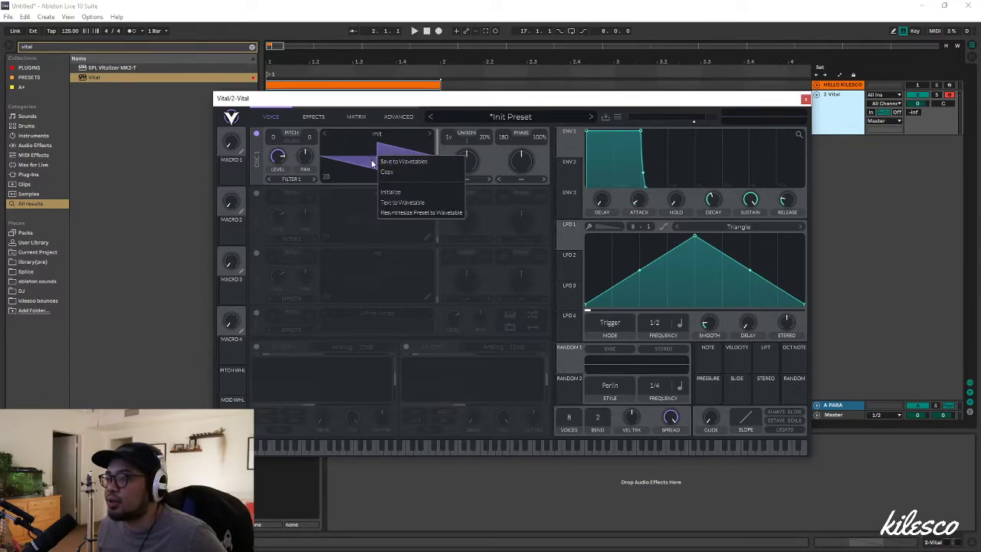
pyautogui.click(414, 203)
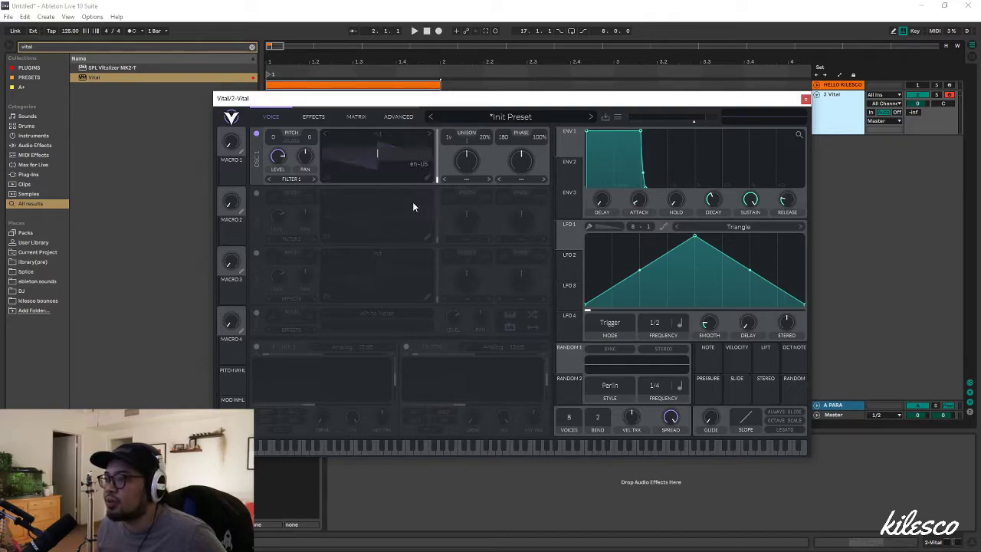
pyautogui.click(423, 164)
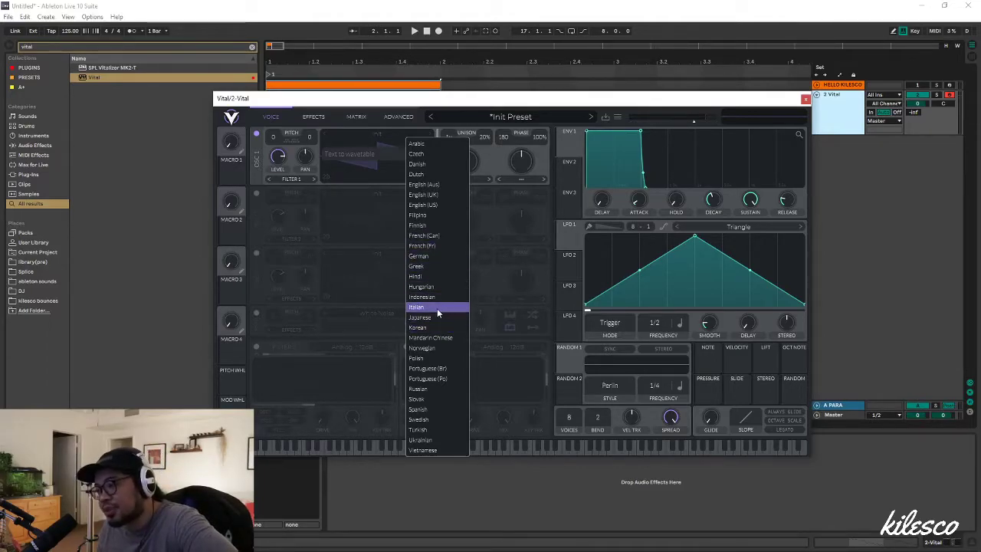
pyautogui.click(437, 205)
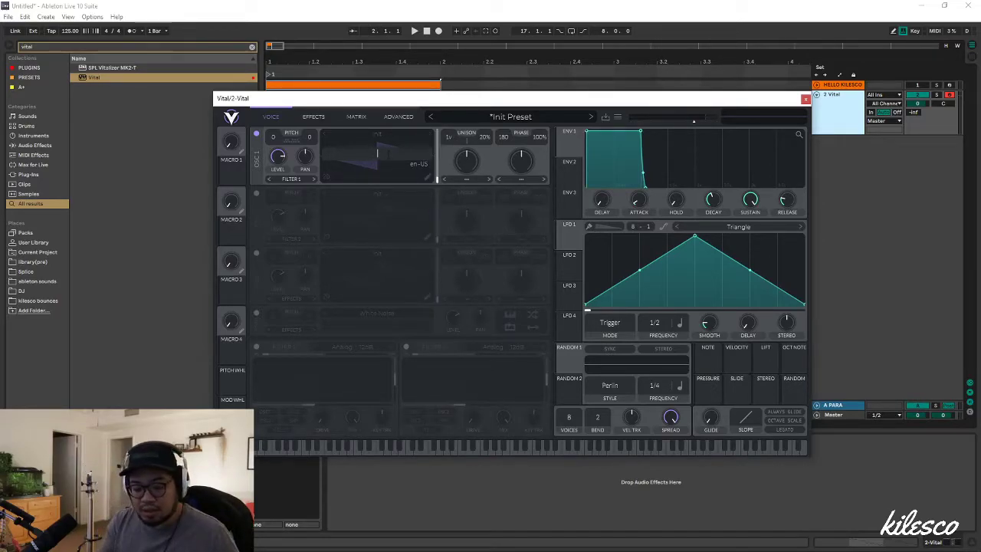
pyautogui.write('cell phone')
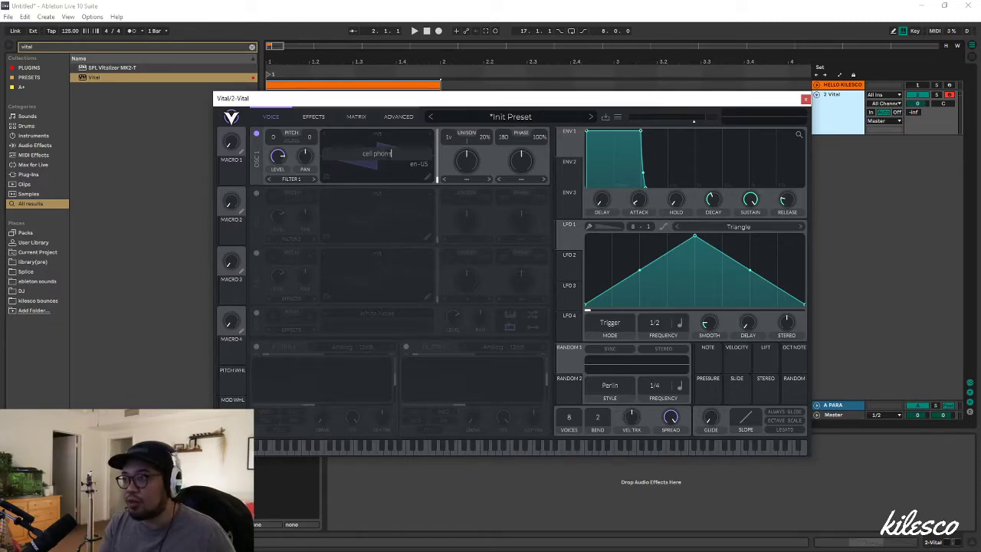
pyautogui.press('Return')
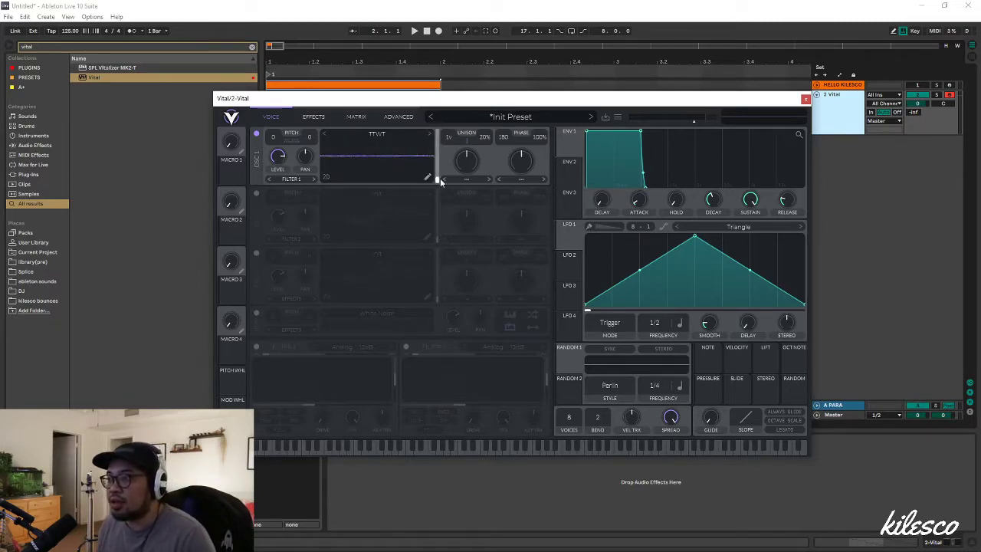
# Try sweeping oscillator 1's wave frame and reshaping LFO 1 into a rising ramp, and restore the triangle shape
pyautogui.moveTo(439, 180)
pyautogui.mouseDown()
pyautogui.moveTo(436, 149)
pyautogui.moveTo(440, 198)
pyautogui.mouseUp()
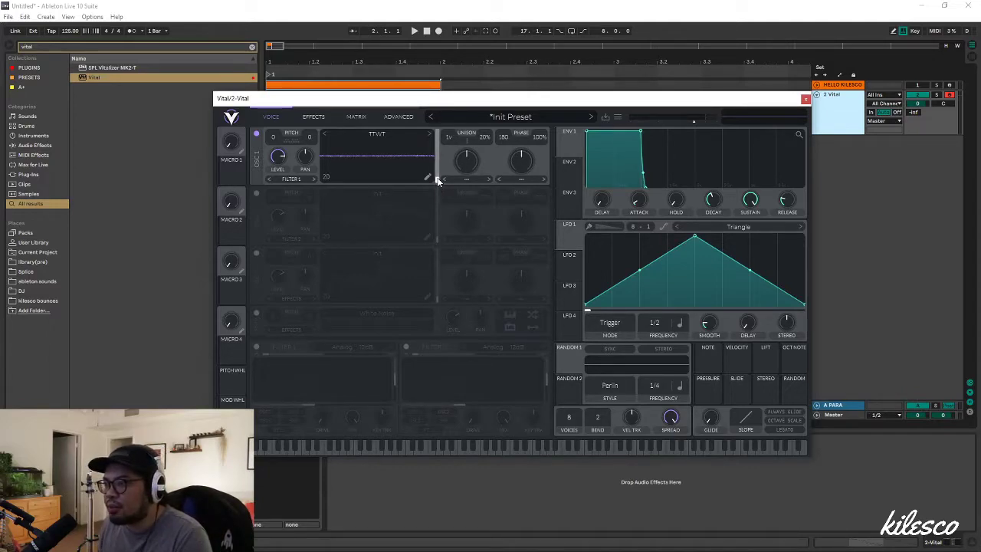
pyautogui.moveTo(694, 237); pyautogui.dragTo(803, 237)
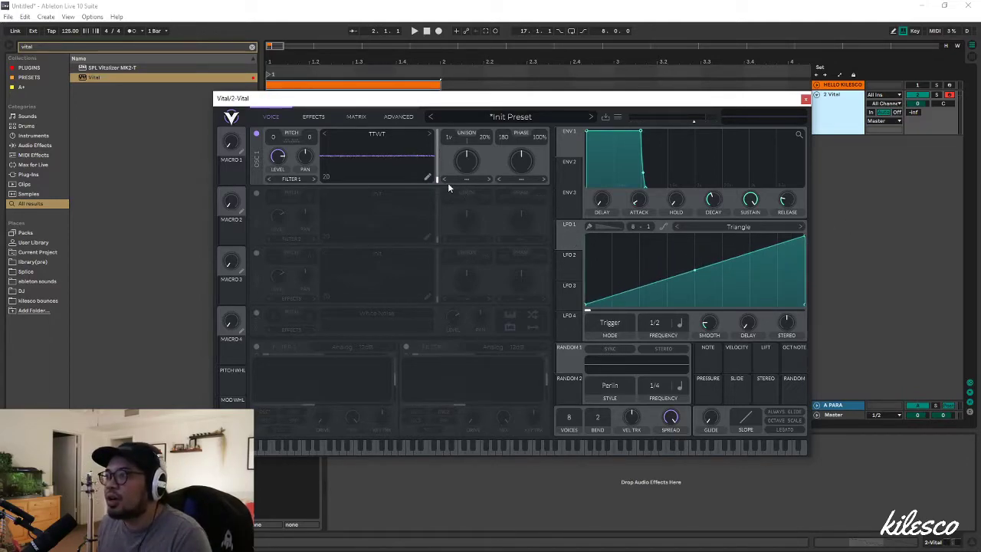
pyautogui.moveTo(436, 175); pyautogui.dragTo(620, 331)
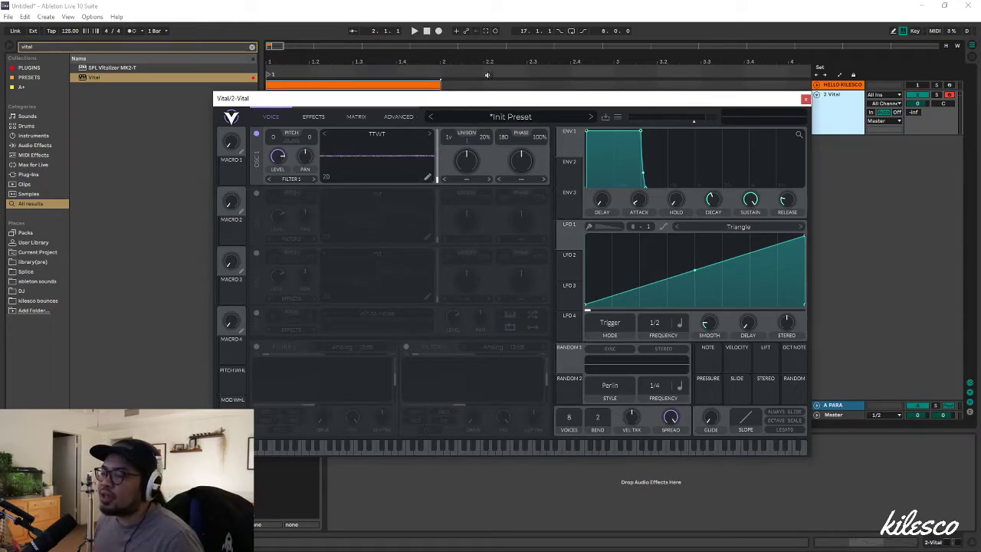
pyautogui.moveTo(570, 235)
pyautogui.mouseDown()
pyautogui.moveTo(472, 203)
pyautogui.moveTo(570, 236)
pyautogui.mouseUp()
pyautogui.moveTo(803, 235); pyautogui.dragTo(694, 235)
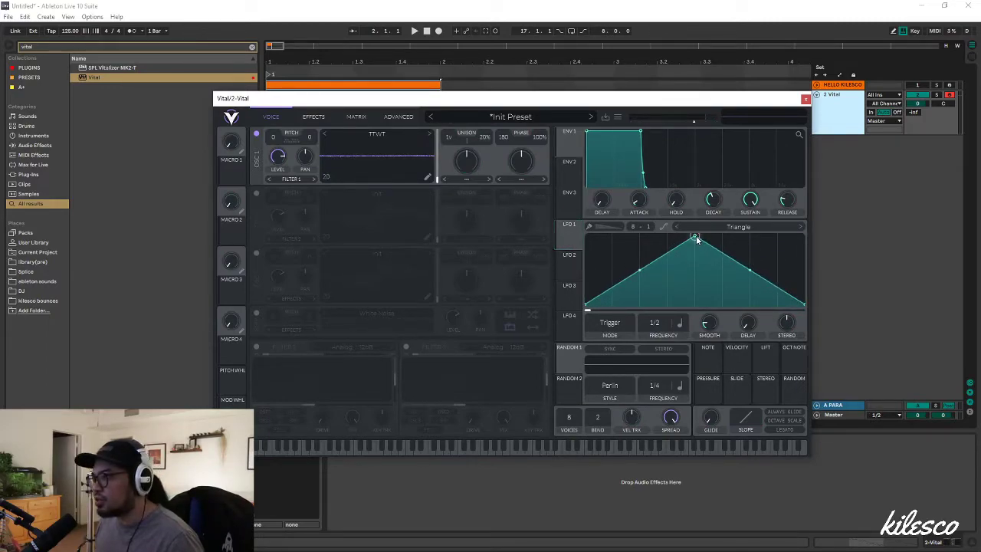
# Reshape LFO 1 into a rising ramp, assign it to oscillator 1's wave frame and audition a note
pyautogui.moveTo(694, 238); pyautogui.dragTo(803, 235)
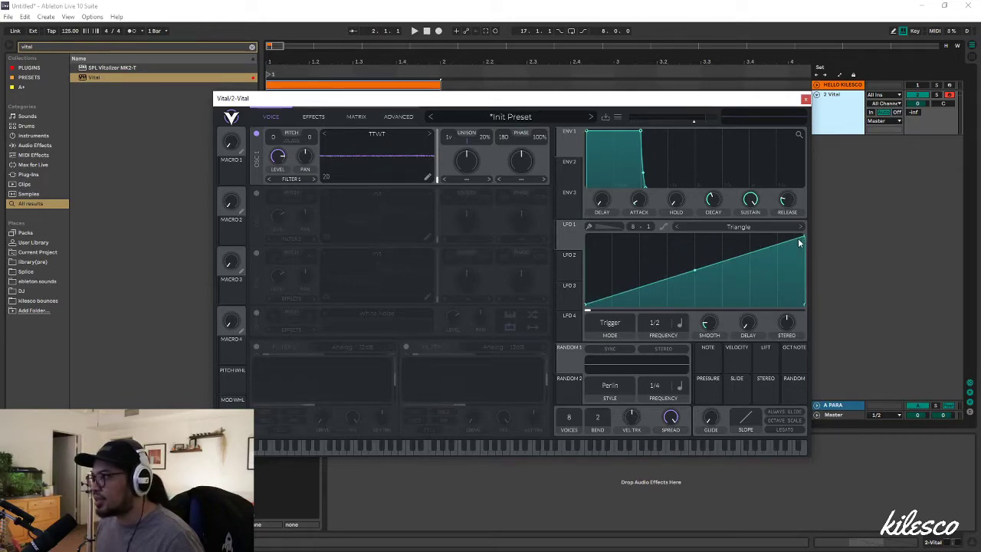
pyautogui.moveTo(569, 230); pyautogui.dragTo(428, 155)
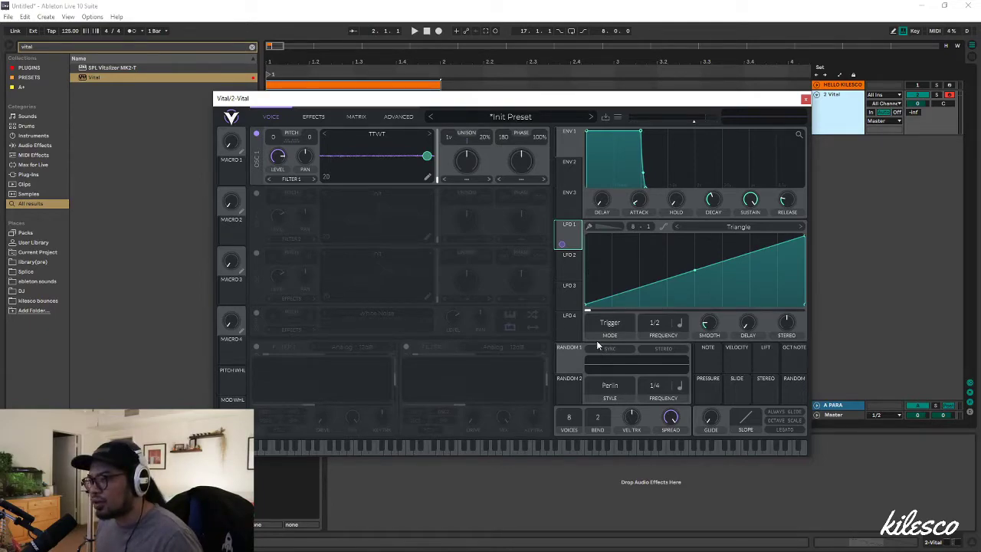
pyautogui.press('a')
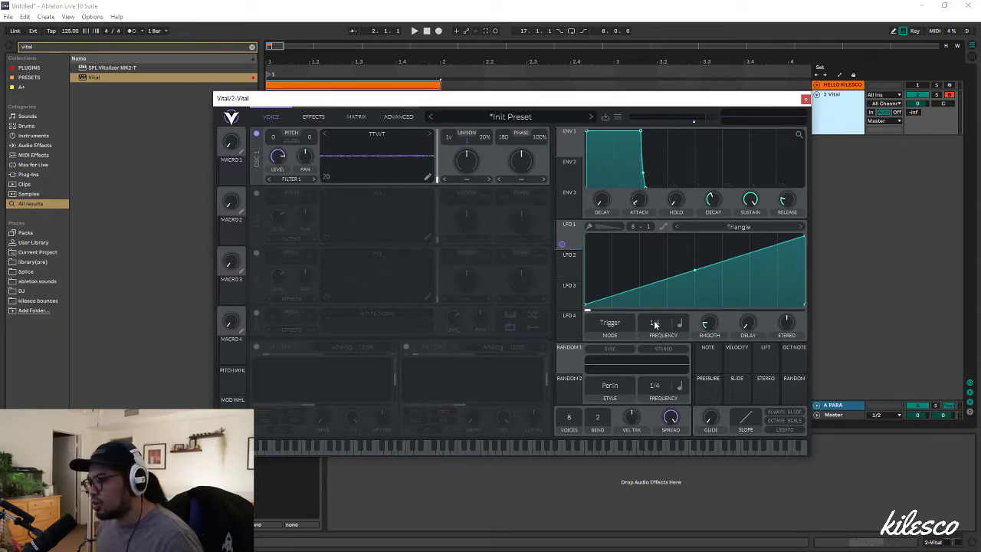
pyautogui.press('a')
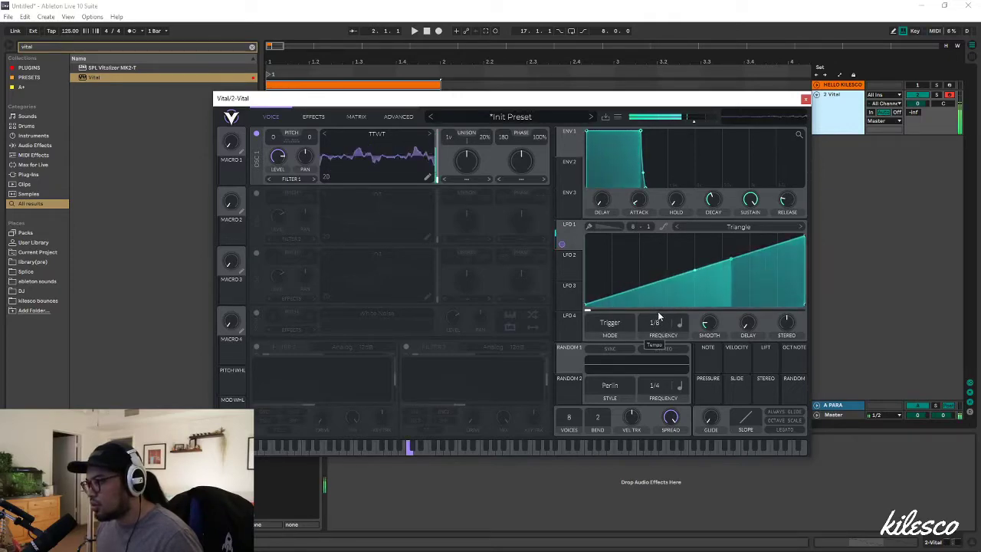
# Try LFO 1's frequency in seconds at about 0.257 secs, and return it to Tempo sync
pyautogui.click(678, 325)
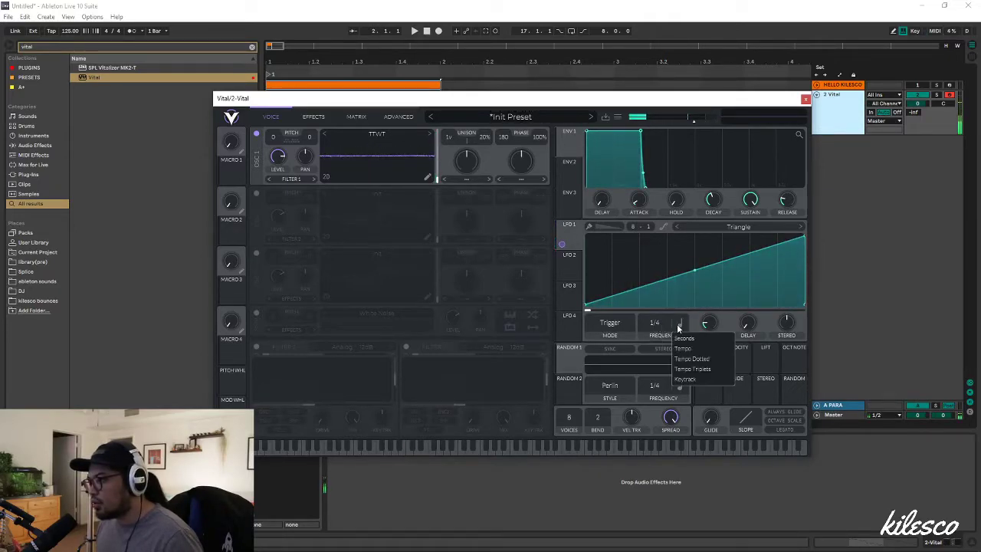
pyautogui.click(679, 339)
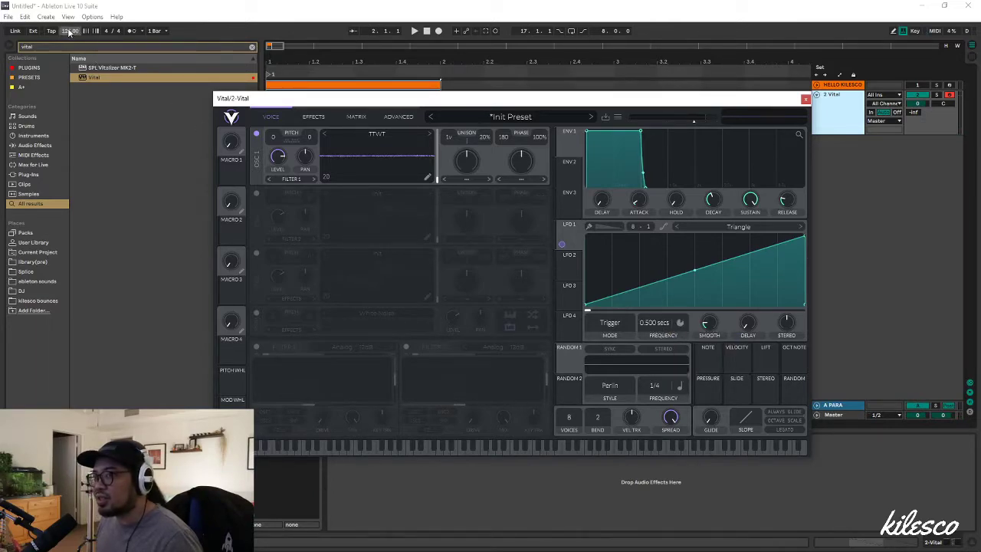
pyautogui.moveTo(653, 323)
pyautogui.mouseDown()
pyautogui.moveTo(653, 314)
pyautogui.moveTo(655, 358)
pyautogui.moveTo(654, 339)
pyautogui.mouseUp()
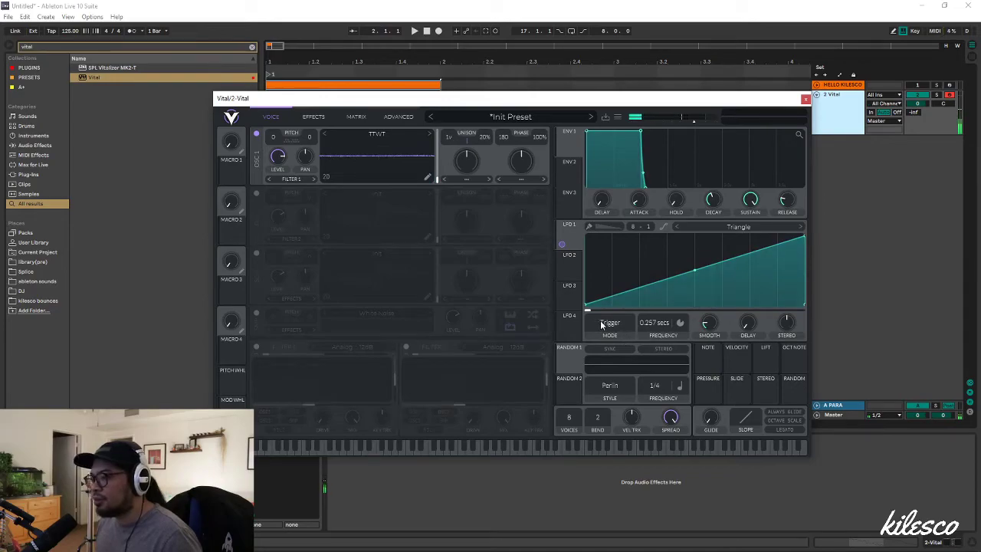
pyautogui.click(679, 323)
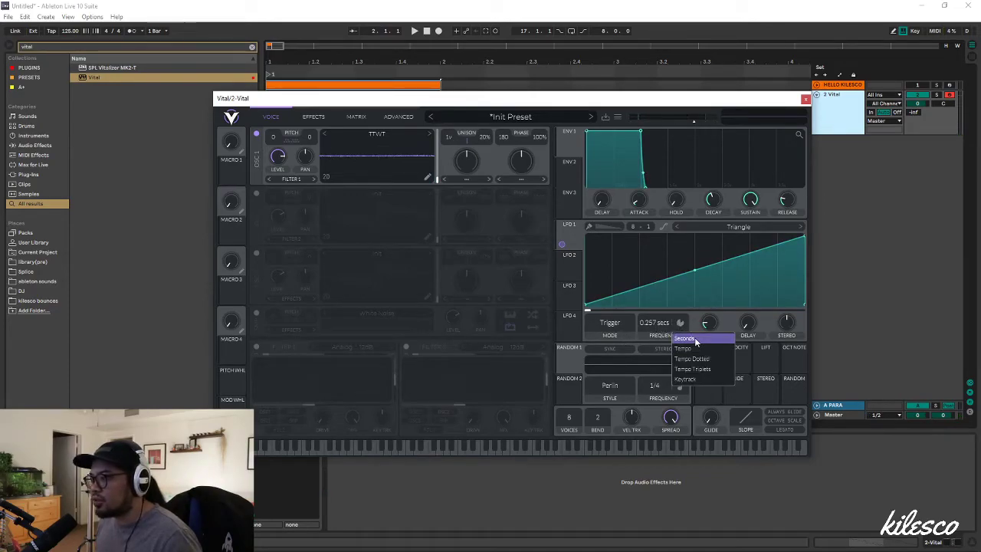
pyautogui.click(685, 349)
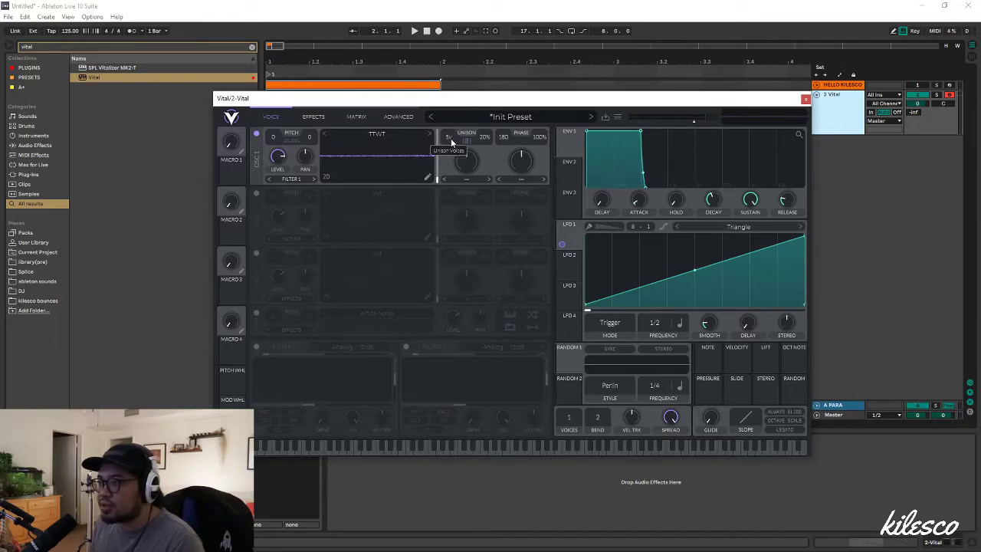
# Set oscillator 1's unison to 5 voices and audition a note
pyautogui.moveTo(452, 142); pyautogui.dragTo(456, 158)
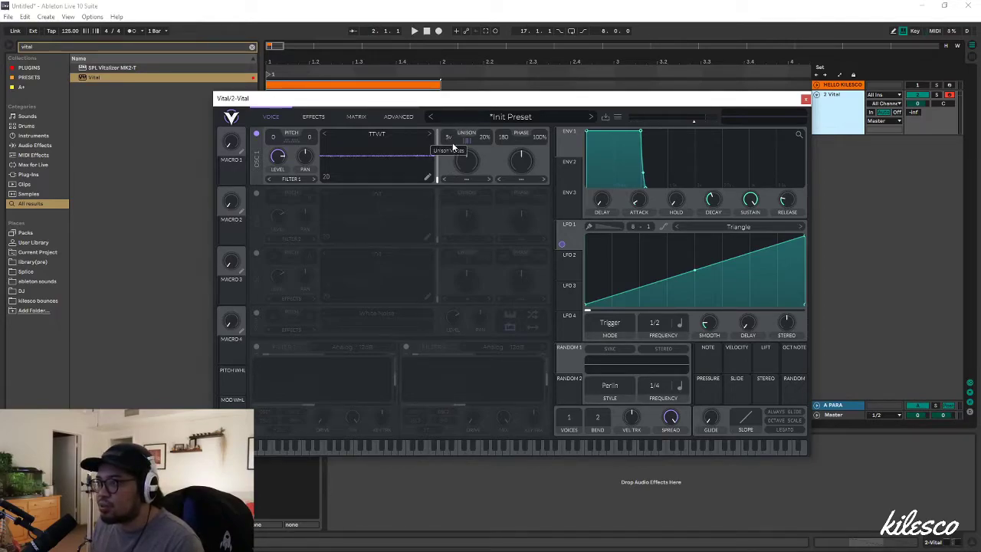
pyautogui.scroll(1, 449, 145)
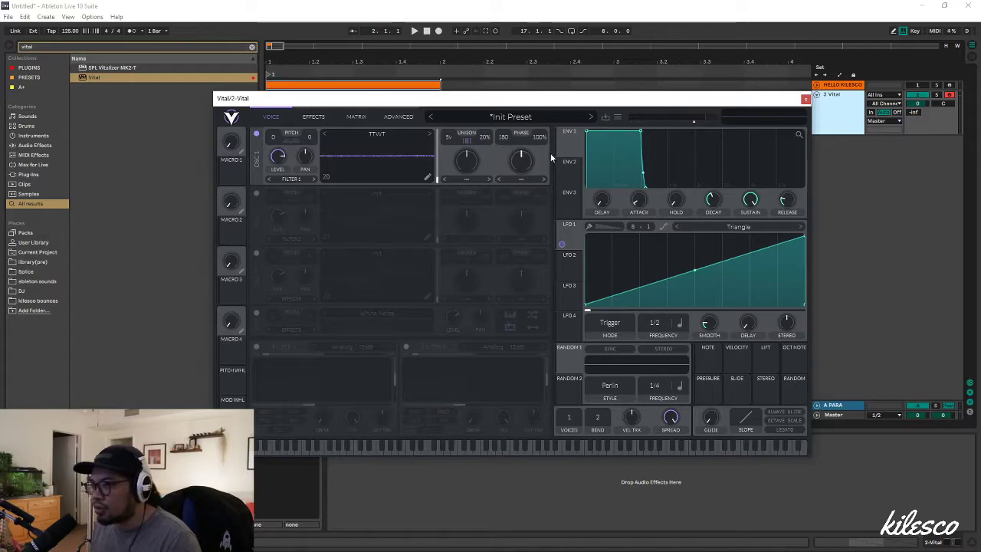
pyautogui.press('a')
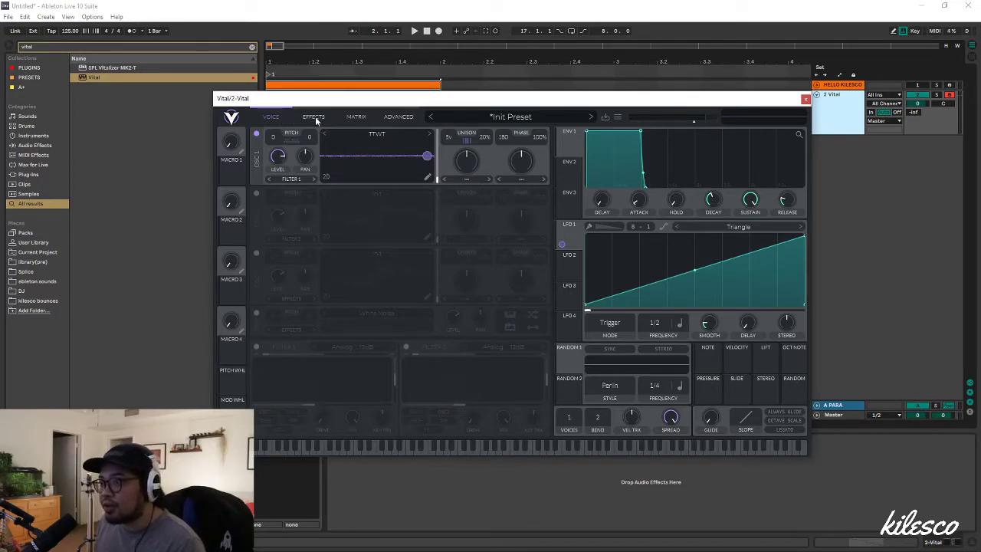
# Try routing oscillator 1 to Effects, and route it back to Filter 1
pyautogui.click(298, 180)
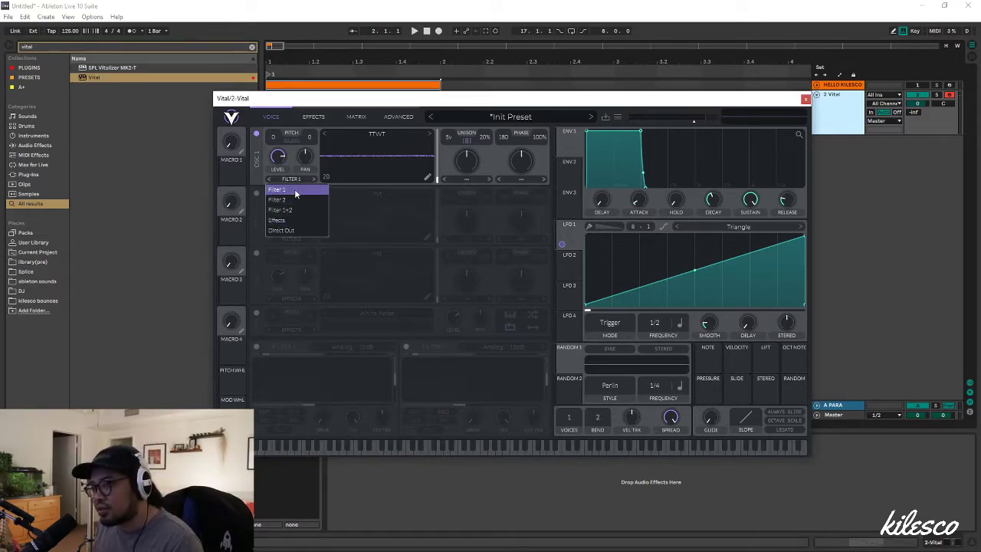
pyautogui.click(295, 188)
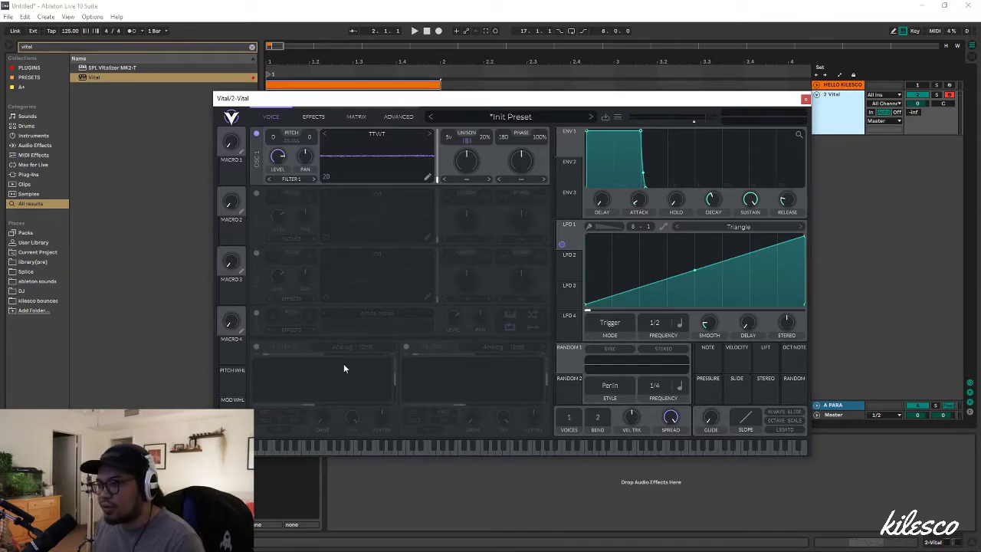
pyautogui.click(295, 178)
pyautogui.click(295, 222)
pyautogui.click(295, 179)
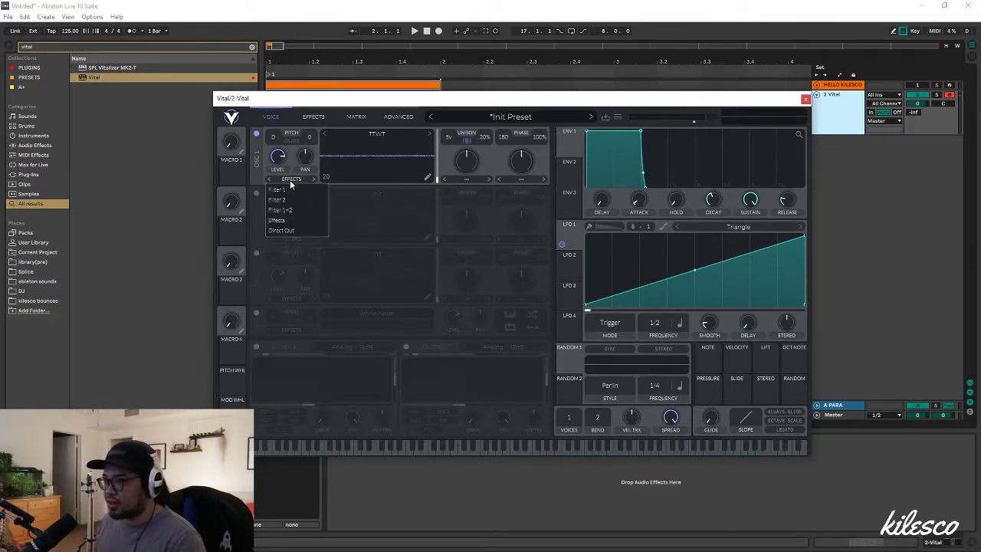
pyautogui.click(295, 190)
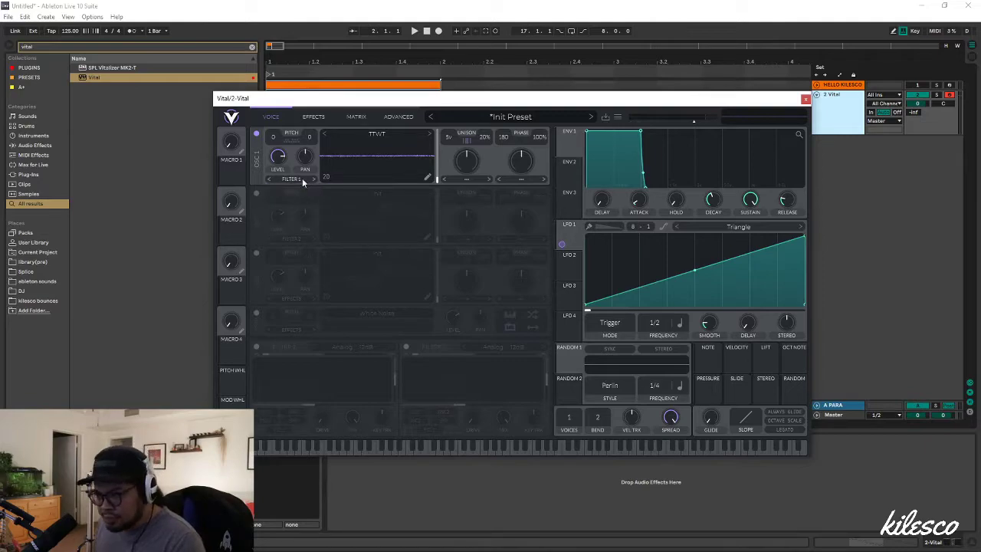
# Enable the Chorus effect, comparing the sound with it on and off, and raise its mix to about 93.5%
pyautogui.click(313, 117)
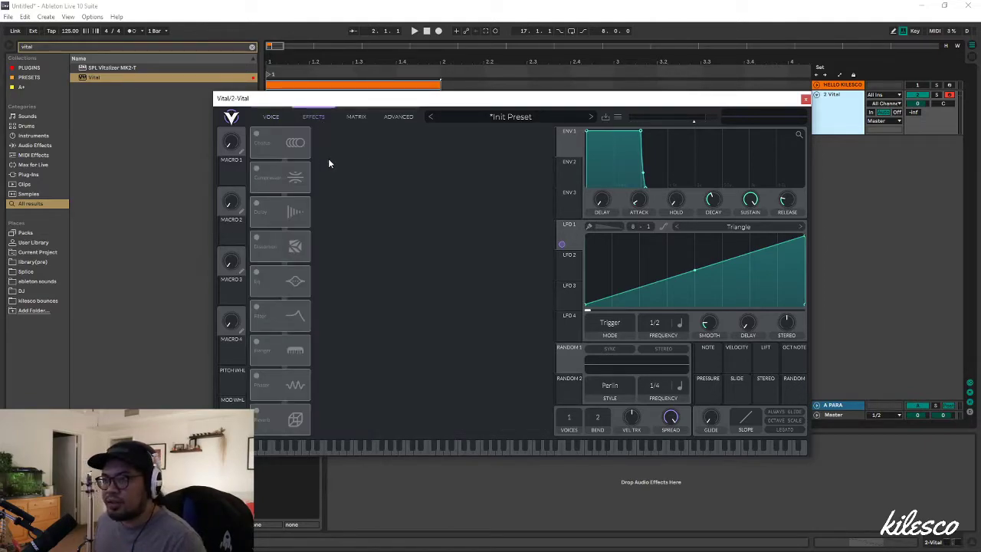
pyautogui.click(256, 135)
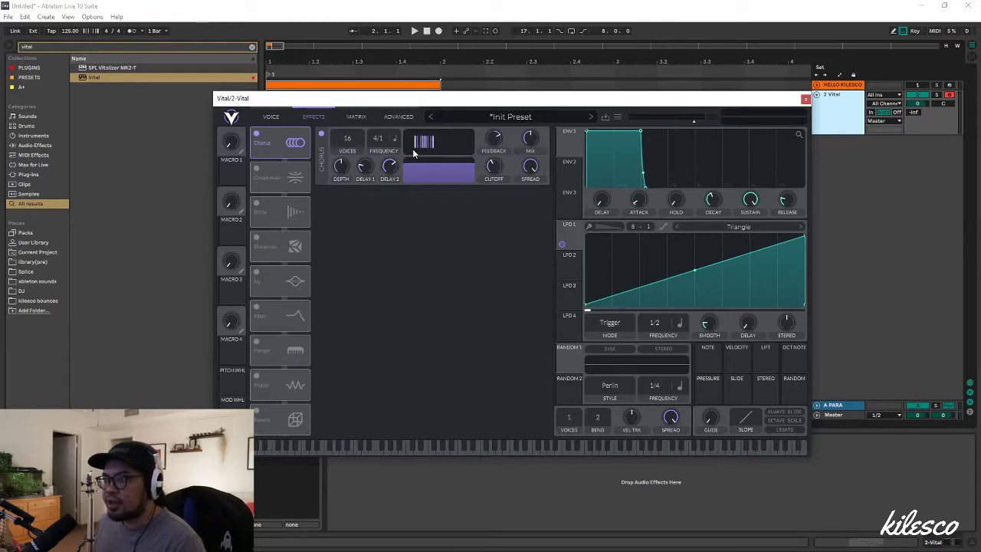
pyautogui.click(256, 134)
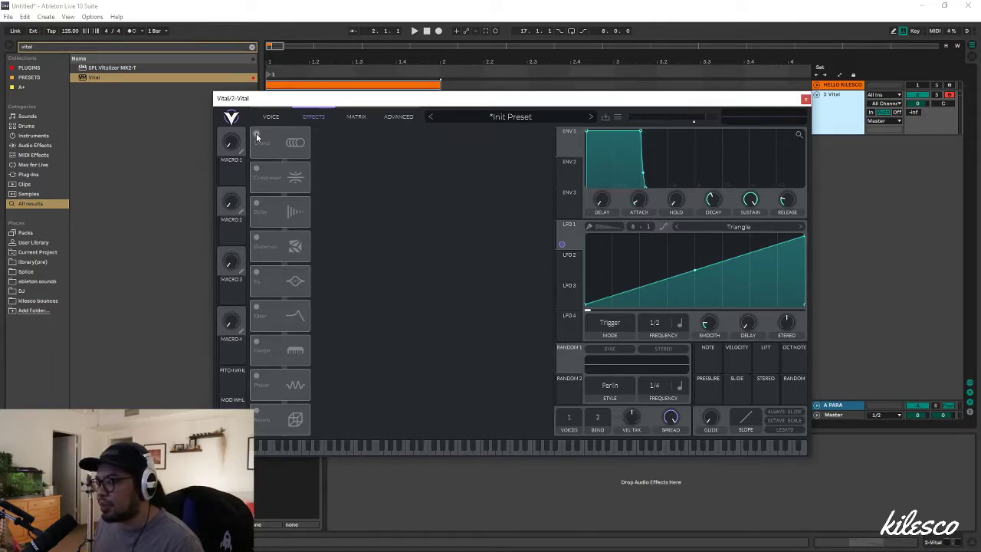
pyautogui.click(255, 134)
pyautogui.click(256, 135)
pyautogui.click(257, 136)
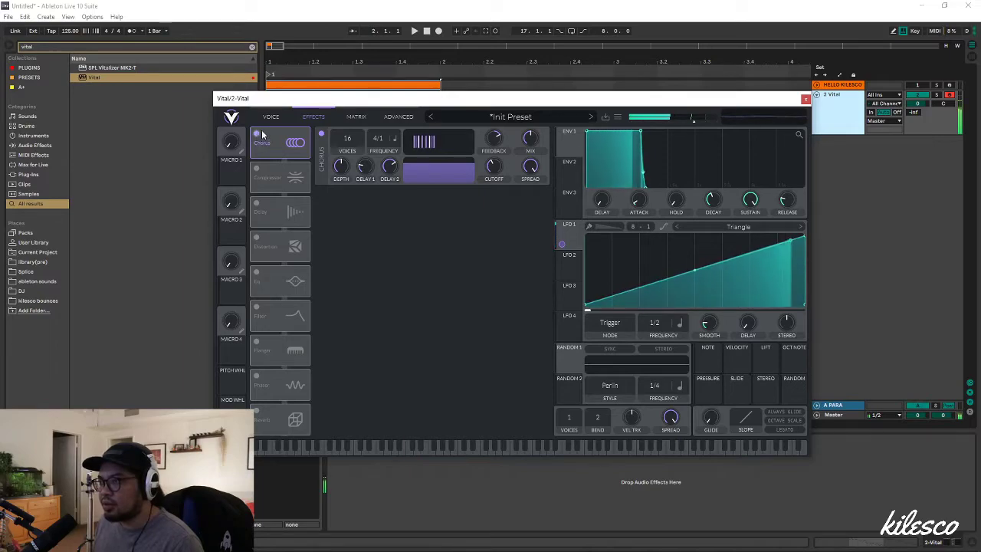
pyautogui.moveTo(527, 128)
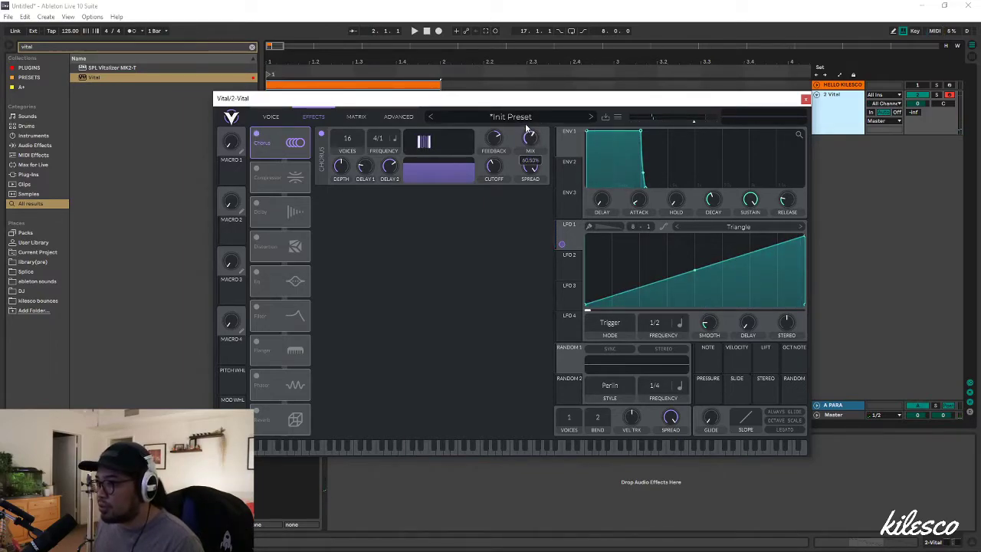
pyautogui.moveTo(526, 128); pyautogui.dragTo(527, 94)
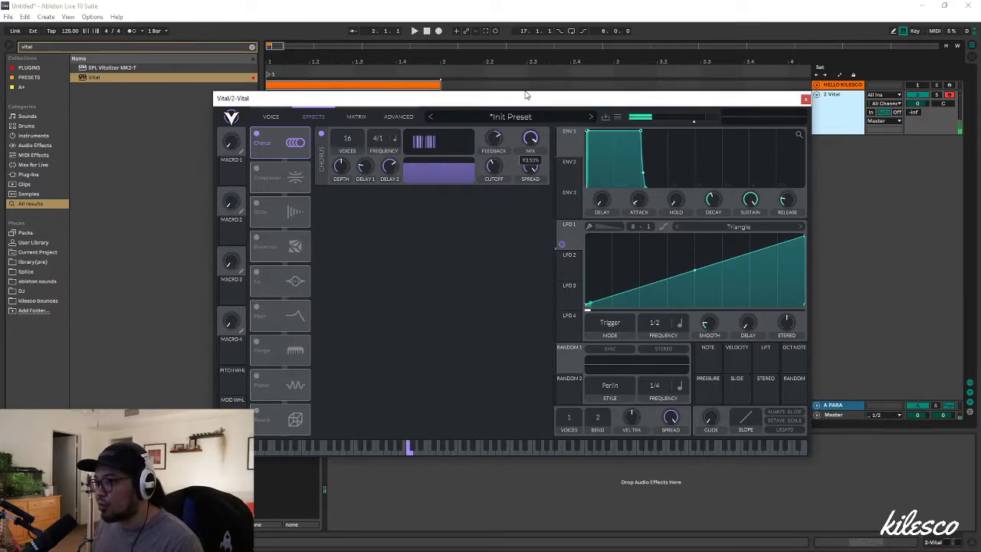
# Set the Chorus effect to 8 voices and lower its mix to about 49%
pyautogui.moveTo(530, 143); pyautogui.dragTo(533, 157)
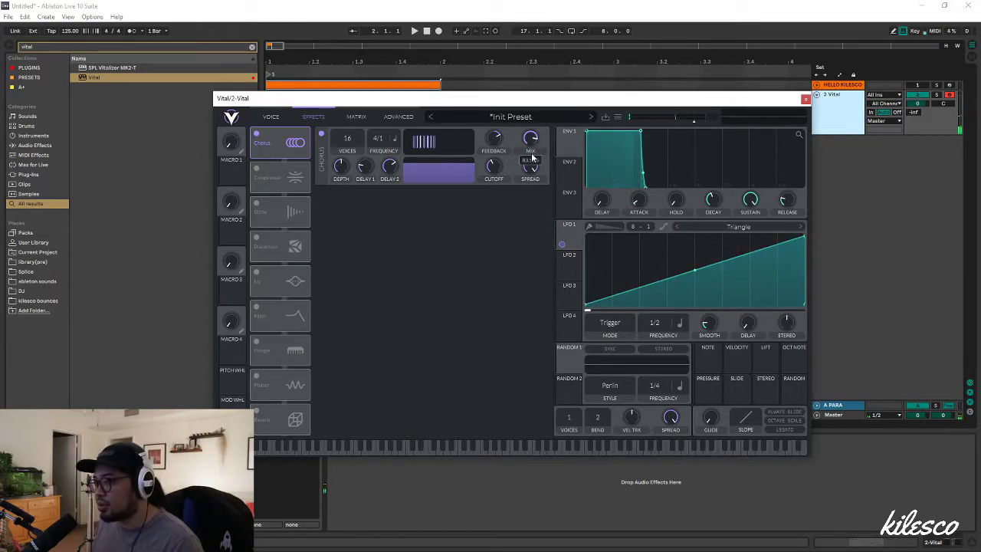
pyautogui.moveTo(347, 138); pyautogui.dragTo(360, 274)
pyautogui.moveTo(528, 143)
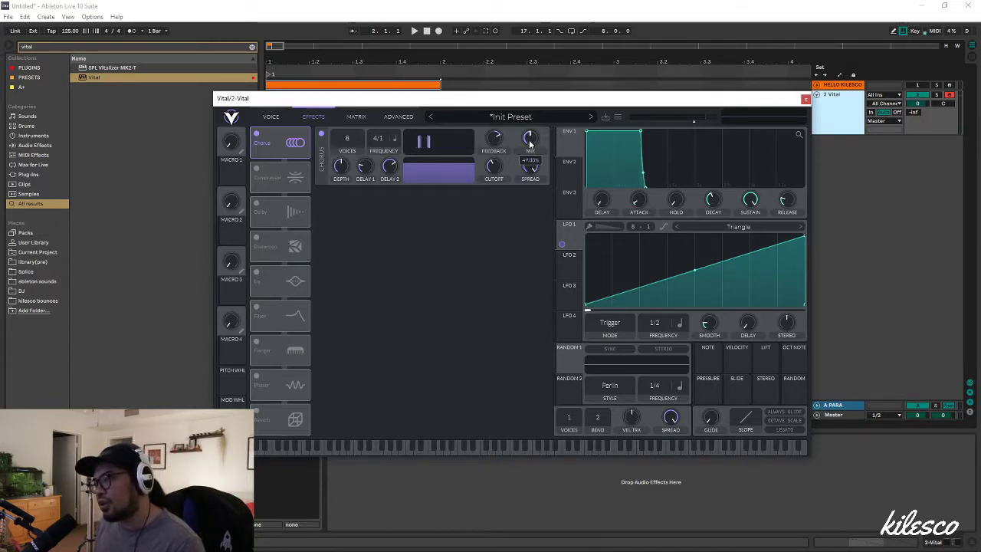
pyautogui.moveTo(528, 144); pyautogui.dragTo(535, 142)
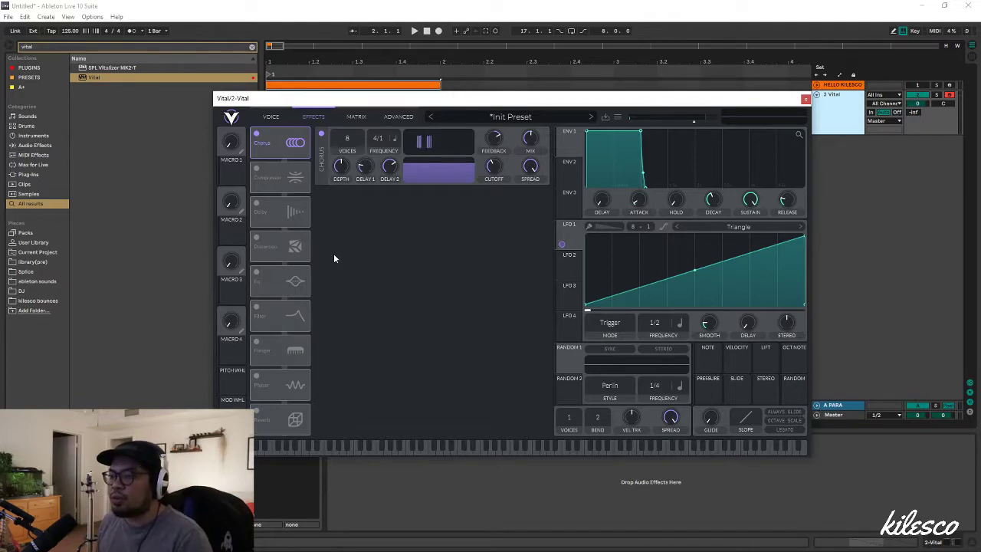
# Enable Distortion with its drive at about -0.6 dB, and enable the Flanger, placing it directly after Distortion in the effects chain
pyautogui.click(257, 238)
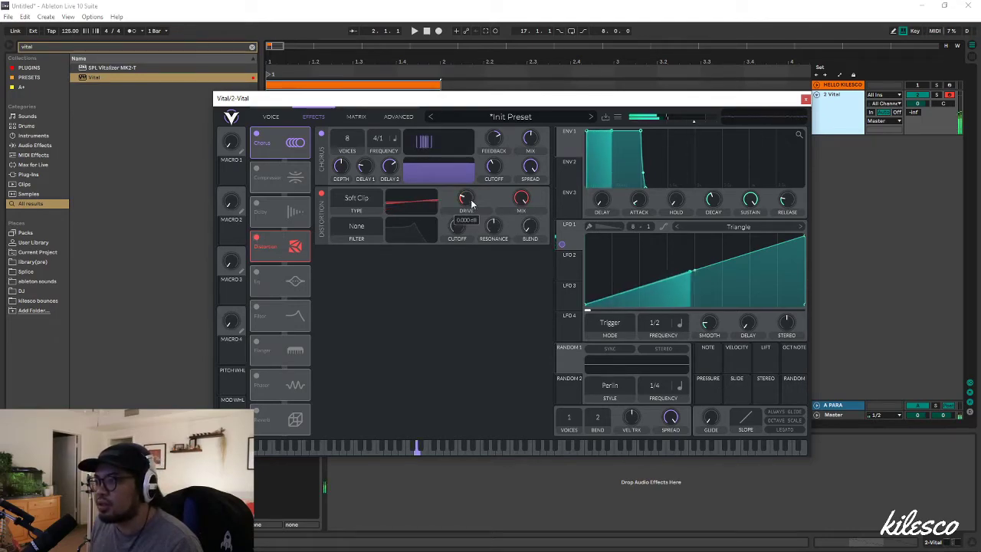
pyautogui.moveTo(471, 204); pyautogui.dragTo(465, 192)
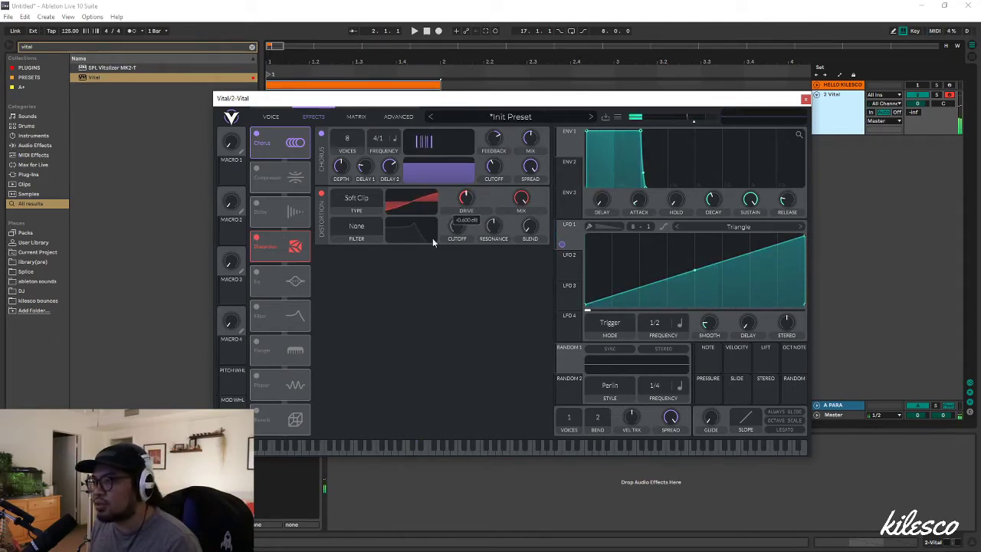
pyautogui.click(255, 345)
pyautogui.moveTo(265, 349); pyautogui.dragTo(268, 278)
pyautogui.moveTo(527, 286)
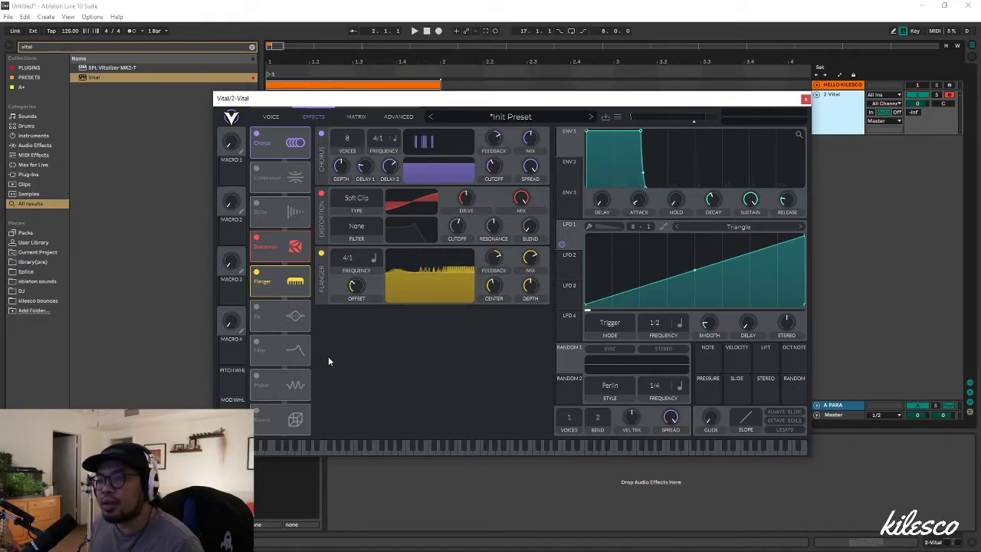
# Enable the Filter effect in Comb : Low High Comb mode with its mix at about 63.5%, and raise its cutoff
pyautogui.click(259, 342)
pyautogui.click(384, 319)
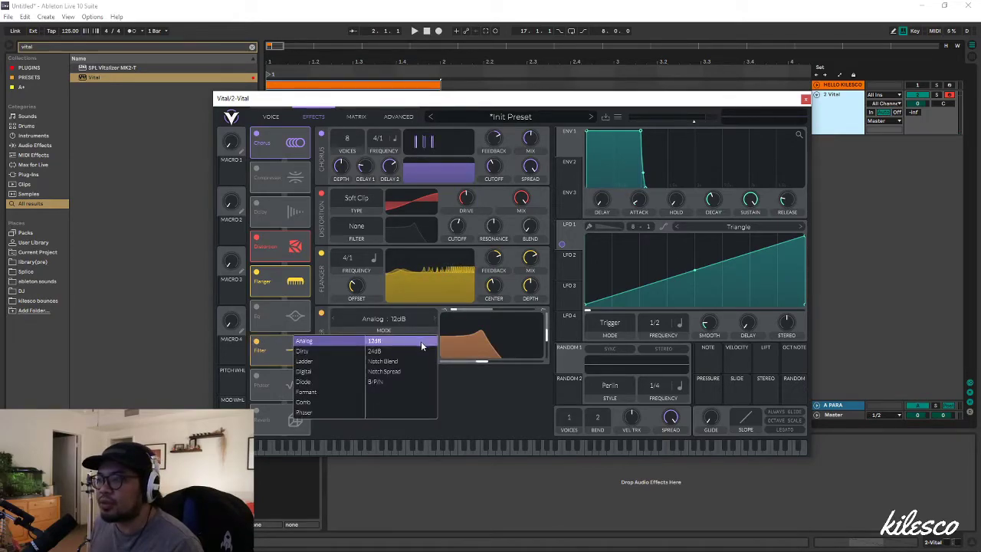
pyautogui.click(507, 313)
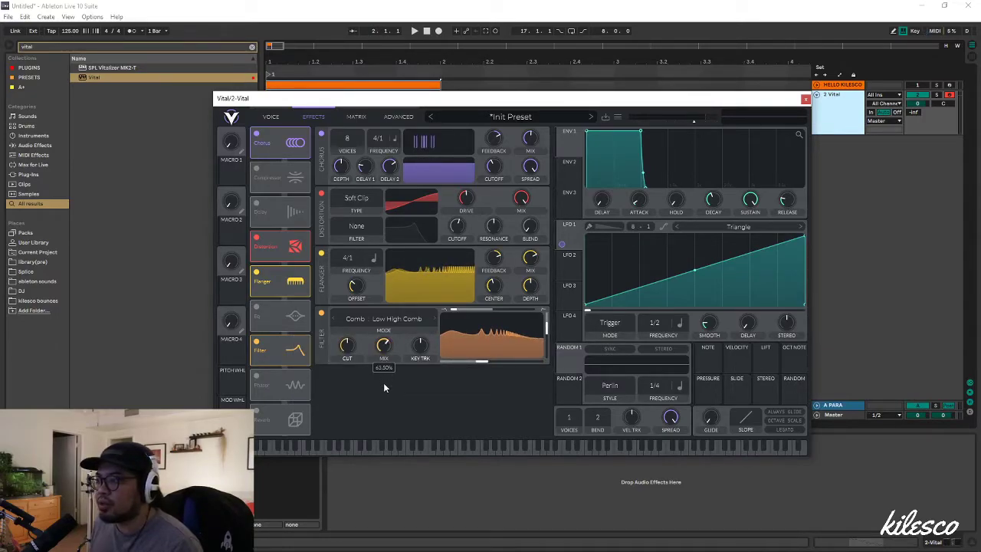
pyautogui.moveTo(485, 361); pyautogui.dragTo(506, 367)
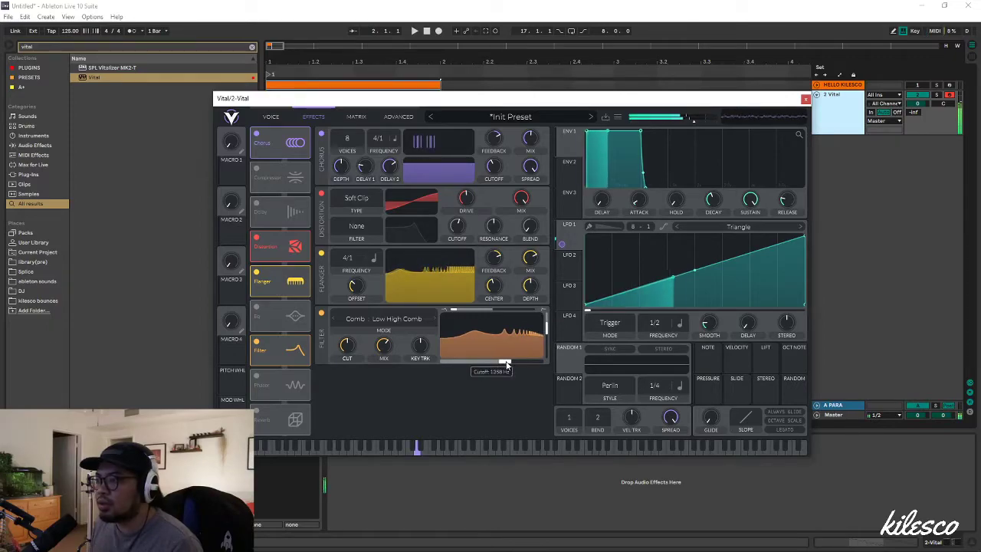
pyautogui.click(257, 344)
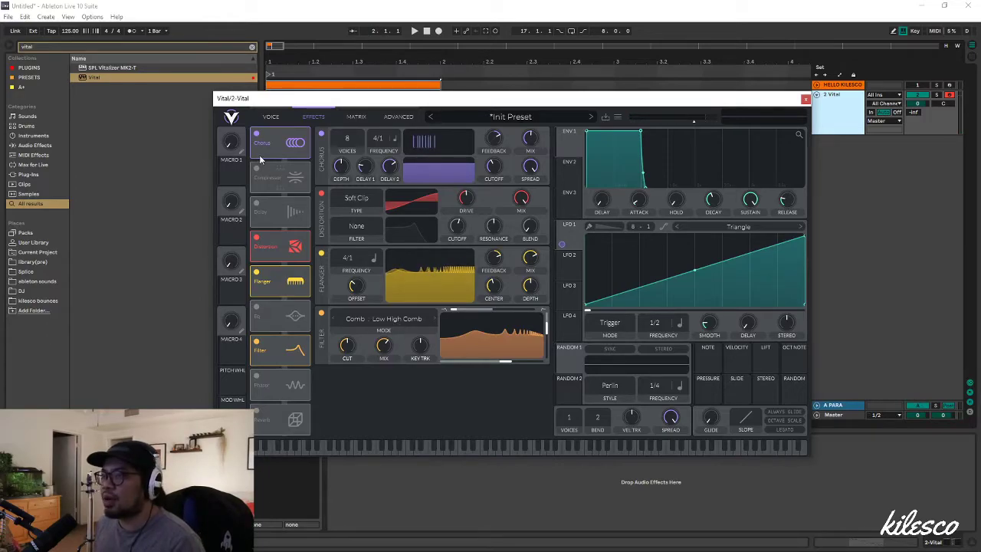
# Set oscillator 1's spectral morph to Vocode and try out its amount range
pyautogui.click(270, 116)
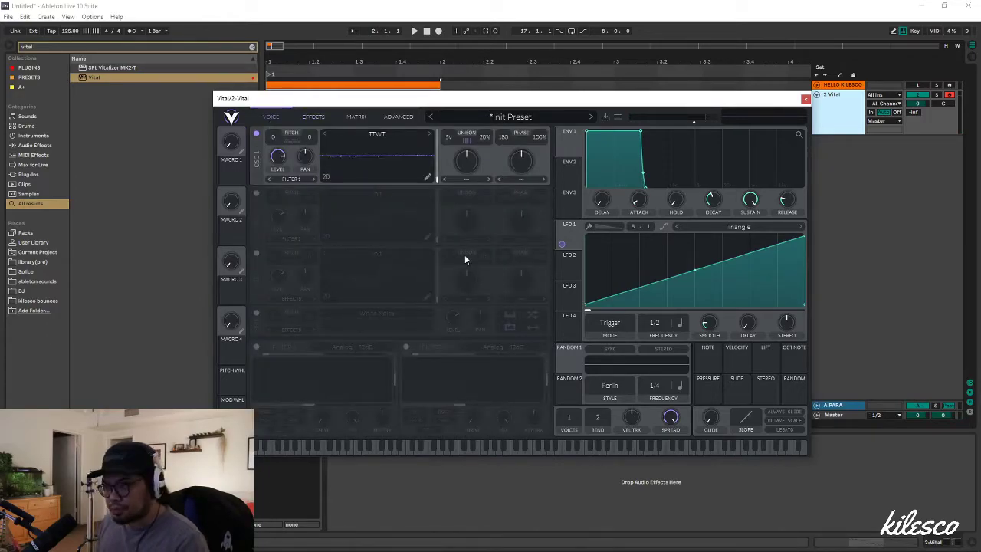
pyautogui.click(467, 179)
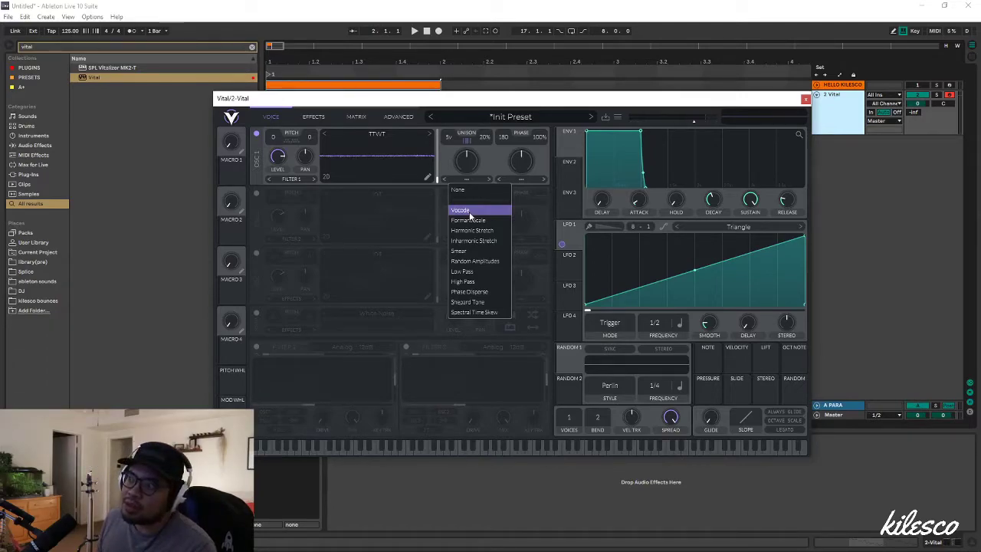
pyautogui.click(469, 211)
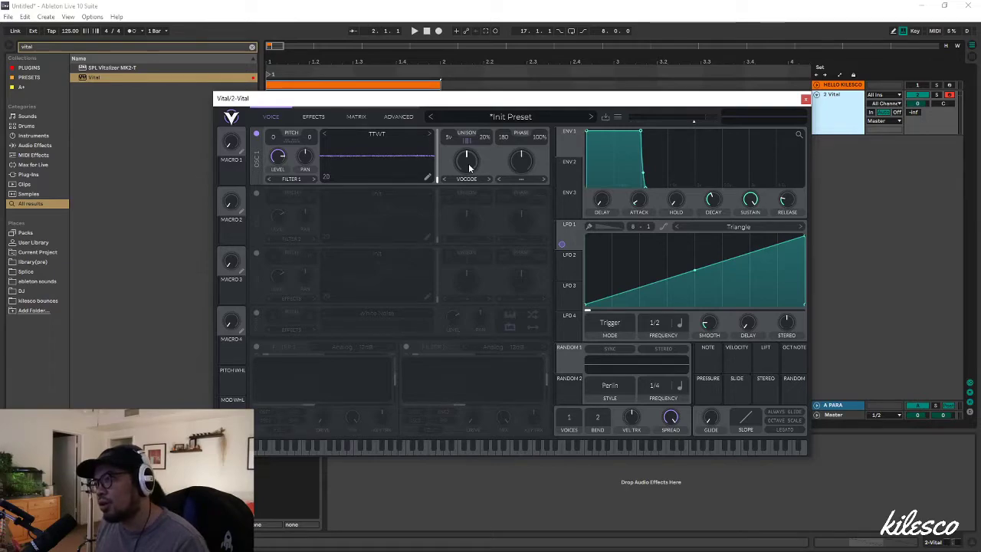
pyautogui.moveTo(470, 167); pyautogui.dragTo(470, 277)
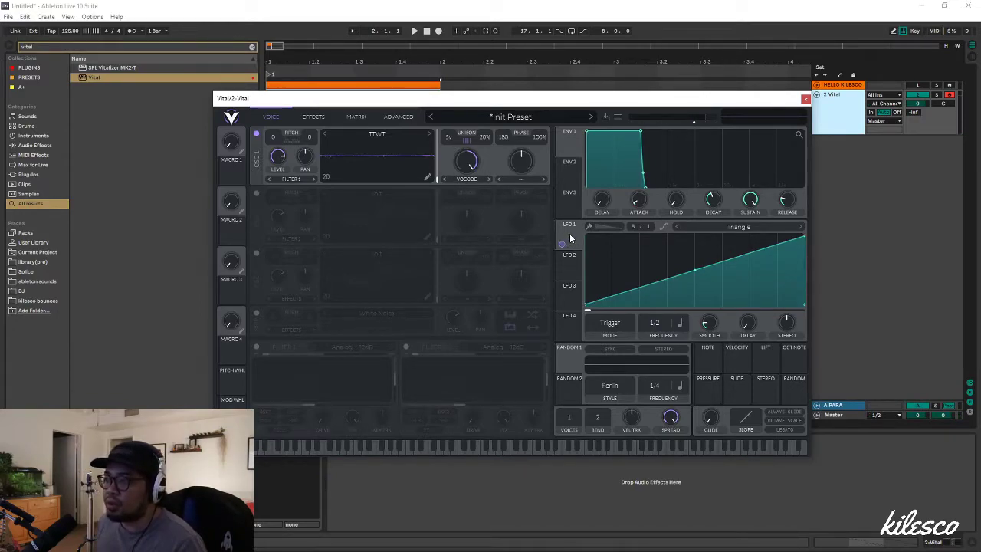
# Route LFO 1 to oscillator 1's Vocode amount, lower the base amount to its minimum, and audition a note
pyautogui.moveTo(569, 234); pyautogui.dragTo(468, 162)
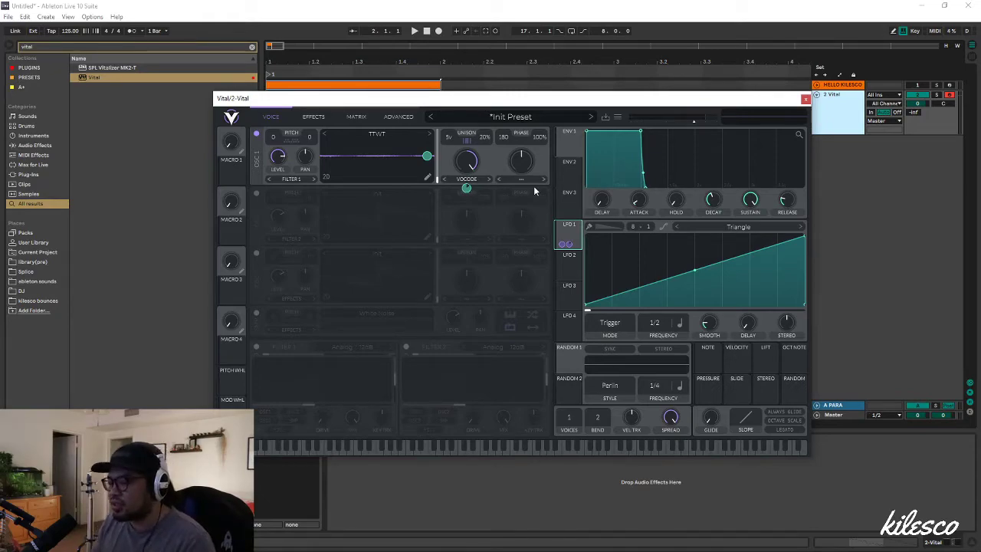
pyautogui.moveTo(488, 167); pyautogui.dragTo(468, 291)
pyautogui.moveTo(466, 188)
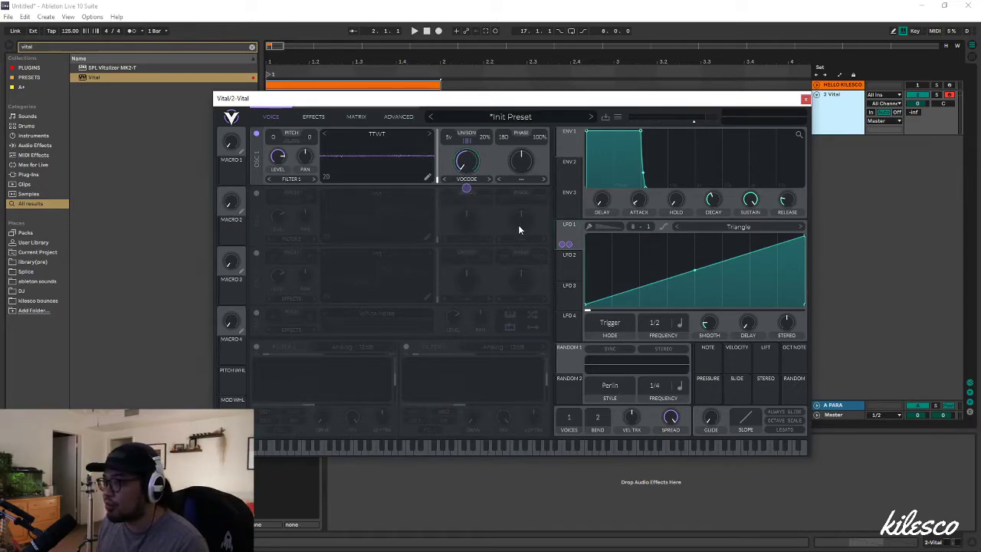
pyautogui.press('a')
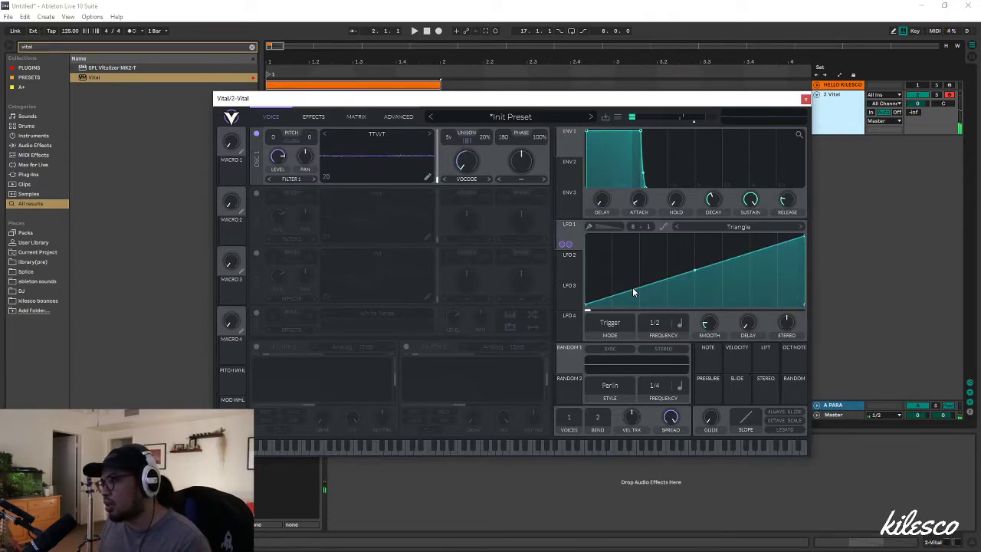
# Audition notes while readjusting oscillator 1's base Vocode amount and the depth of its LFO 1 modulation
pyautogui.moveTo(569, 249)
pyautogui.press('a')
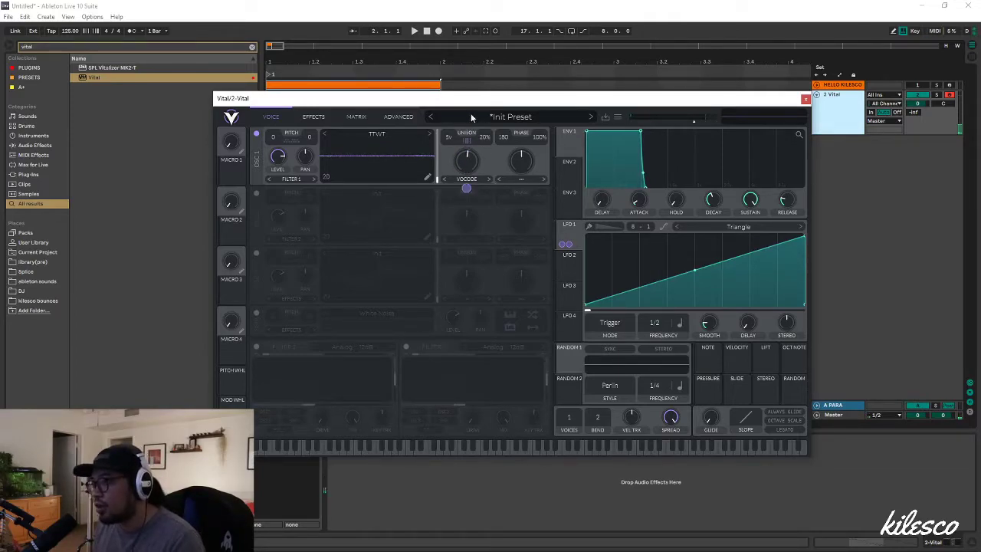
pyautogui.press('a')
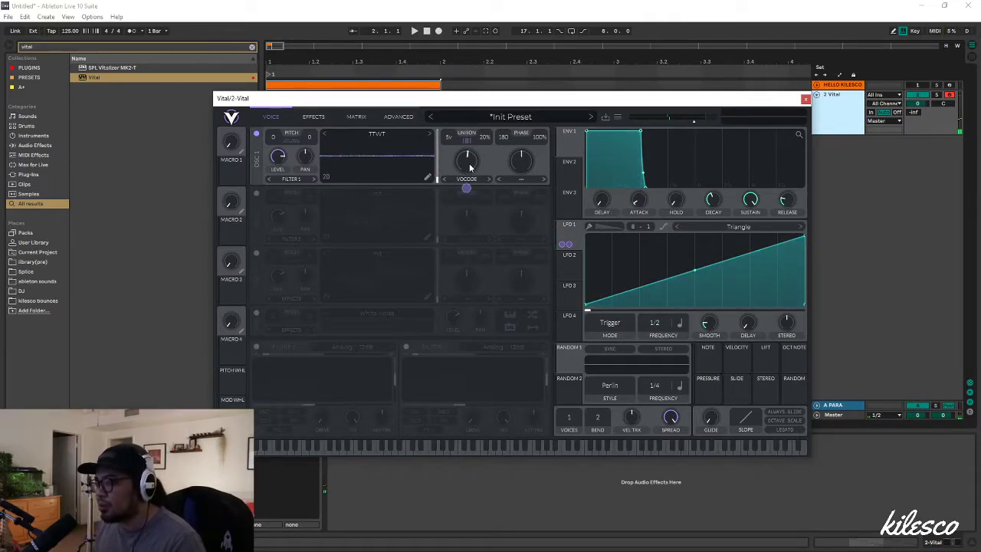
pyautogui.moveTo(470, 159)
pyautogui.mouseDown()
pyautogui.moveTo(470, 169)
pyautogui.moveTo(466, 158)
pyautogui.mouseUp()
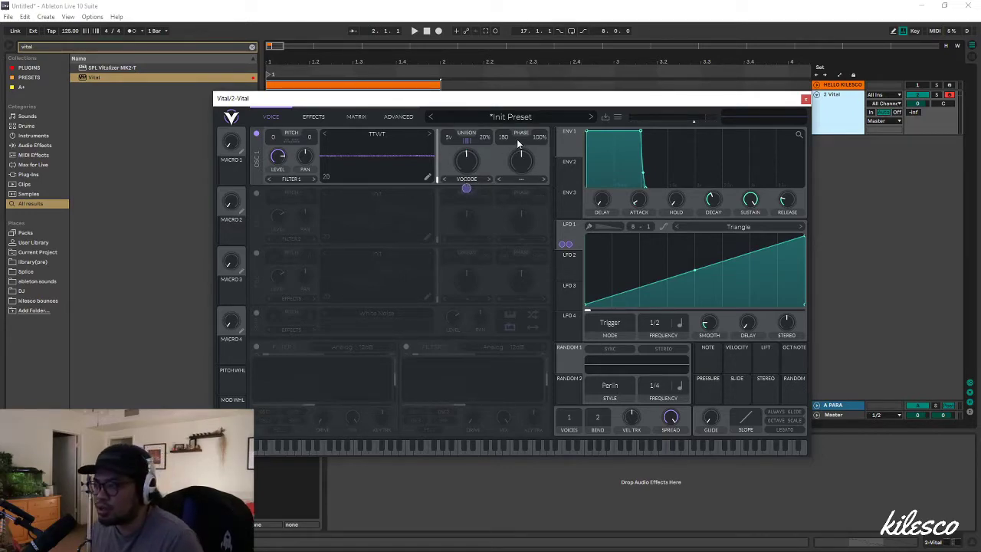
pyautogui.moveTo(466, 188); pyautogui.dragTo(466, 188)
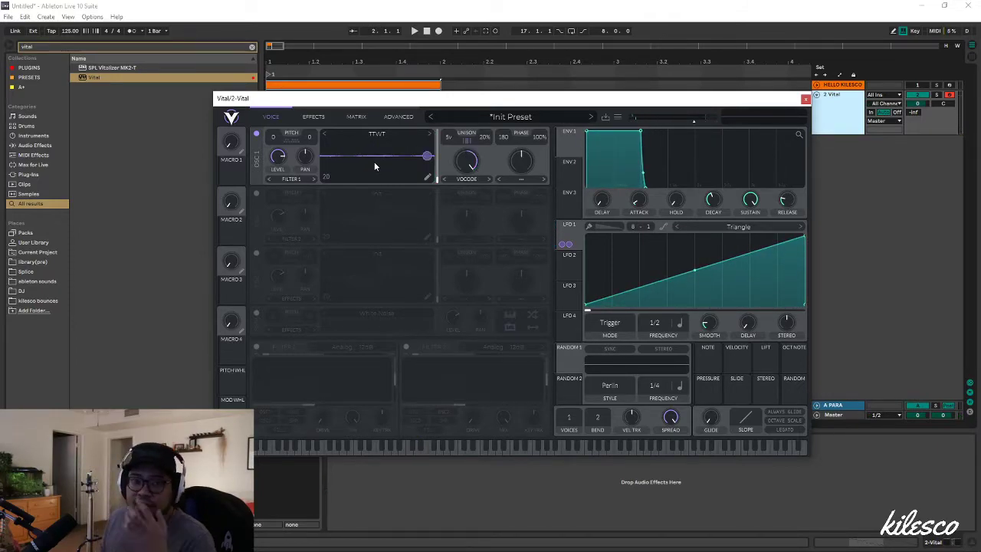
# Add a point midway along LFO 1's ramp and bend the segments on both sides of it upward
pyautogui.doubleClick(692, 273)
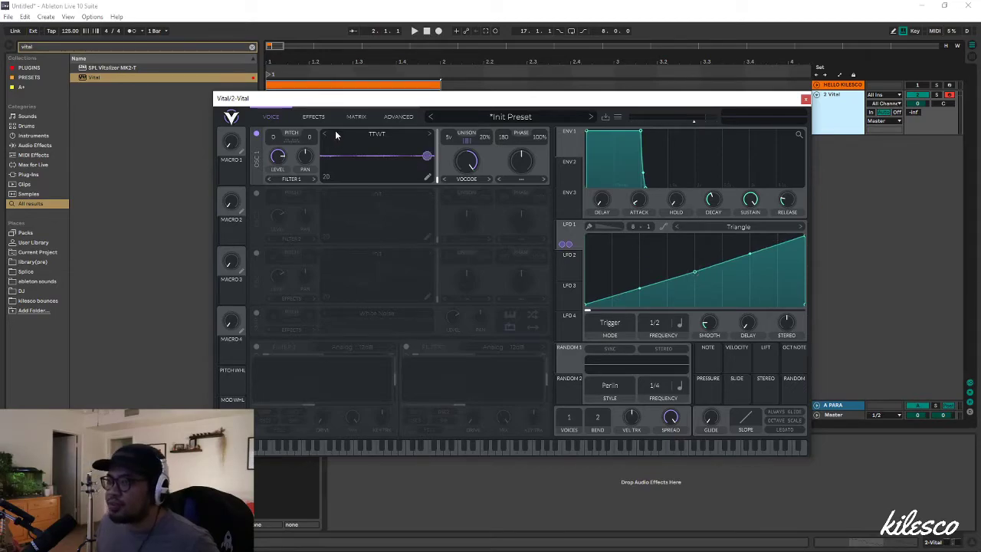
pyautogui.moveTo(306, 104); pyautogui.dragTo(309, 101)
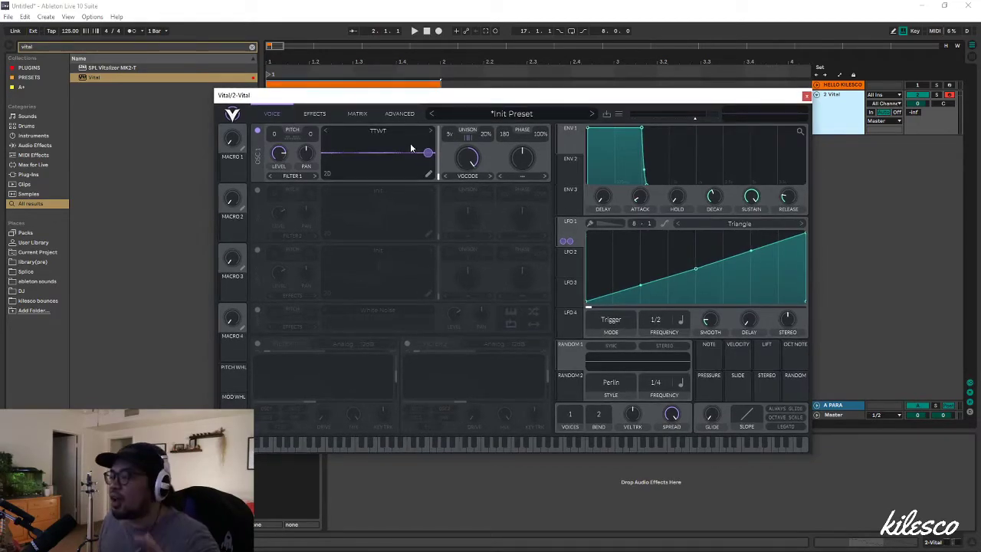
pyautogui.moveTo(538, 97); pyautogui.dragTo(538, 100)
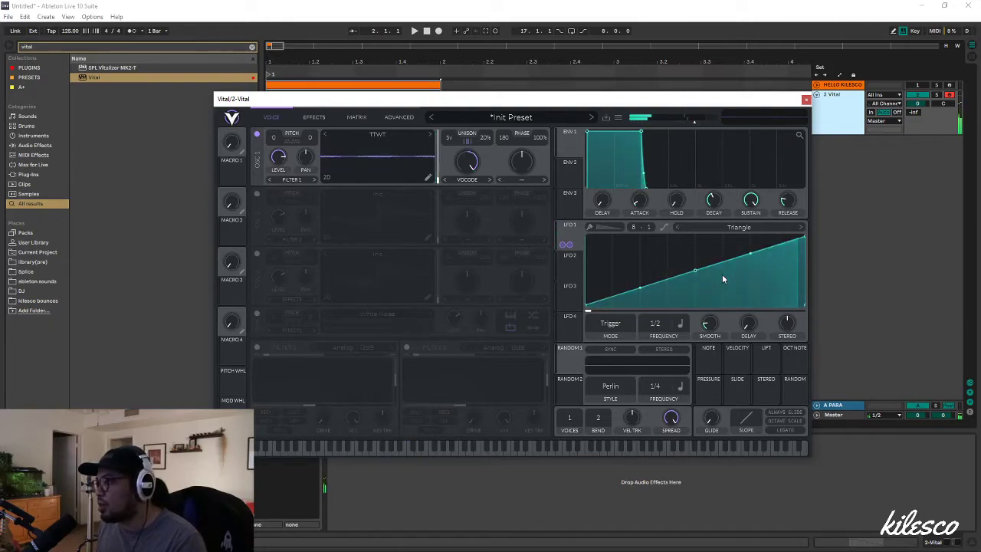
pyautogui.click(610, 323)
pyautogui.click(646, 260)
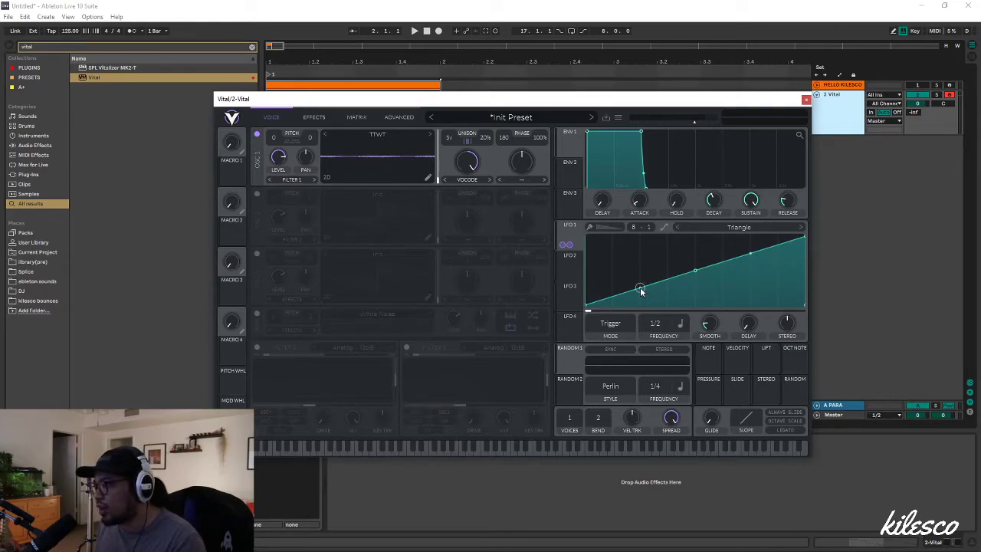
pyautogui.moveTo(641, 290); pyautogui.dragTo(642, 280)
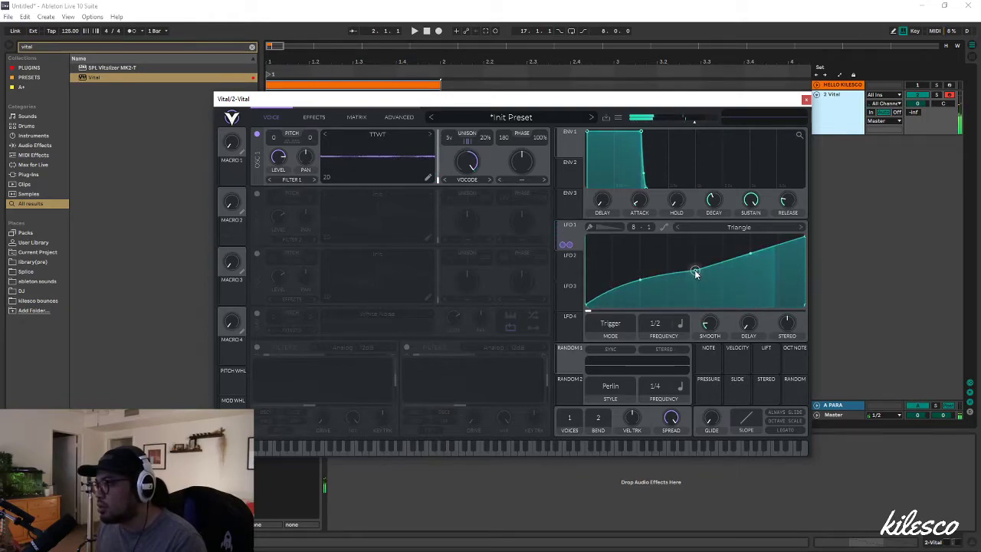
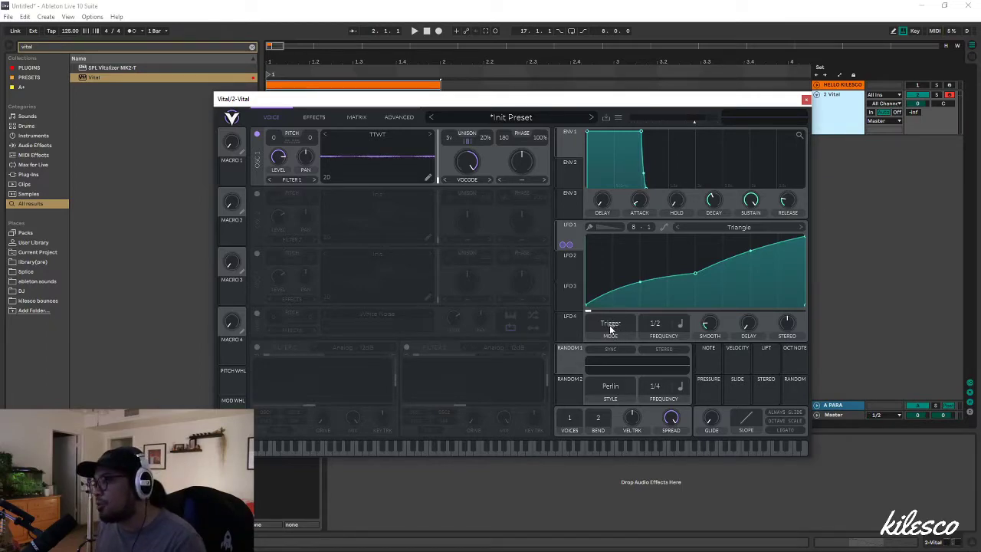
# Compare LFO 1's Sync and Trigger modes by switching between them, returning to Trigger
pyautogui.click(617, 324)
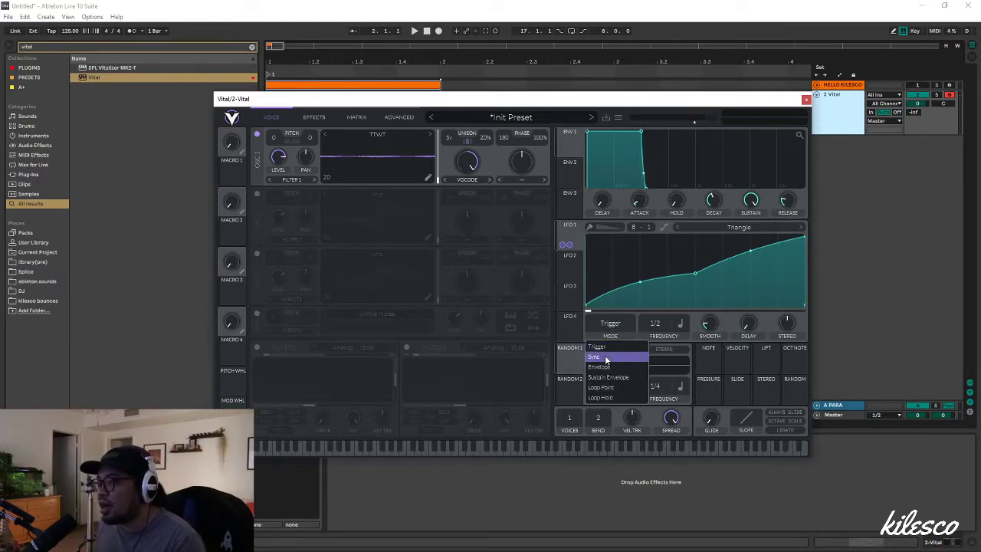
pyautogui.click(604, 357)
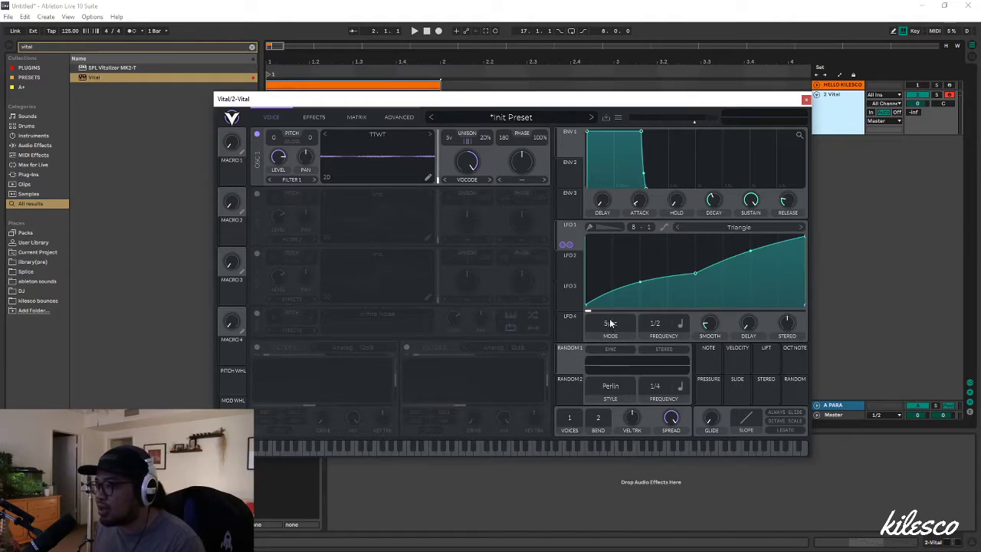
pyautogui.click(608, 328)
pyautogui.click(615, 344)
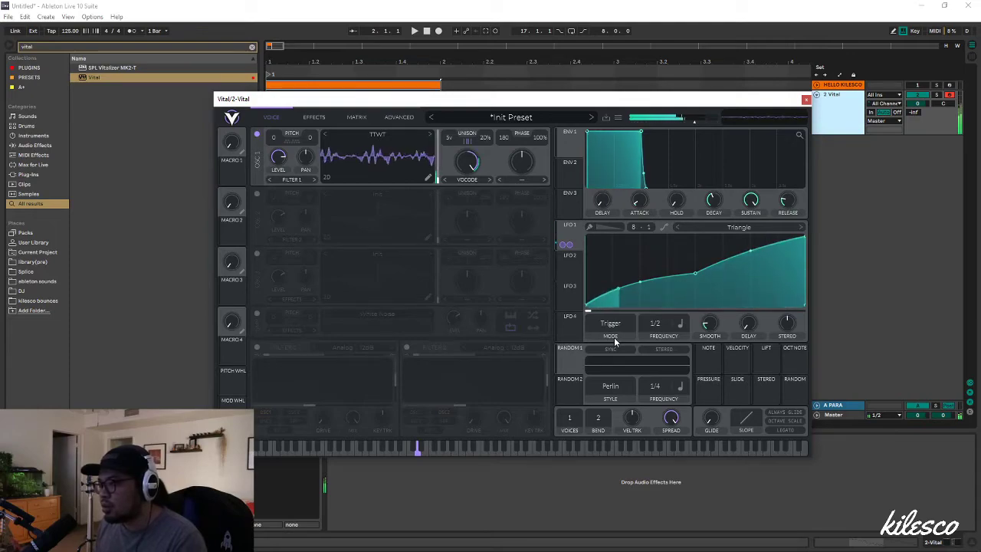
pyautogui.click(615, 328)
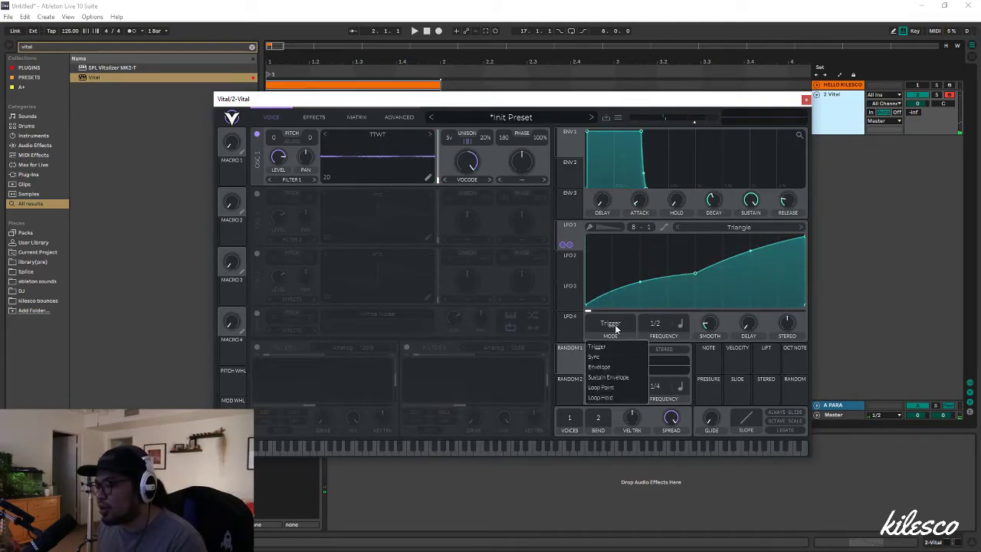
pyautogui.click(617, 357)
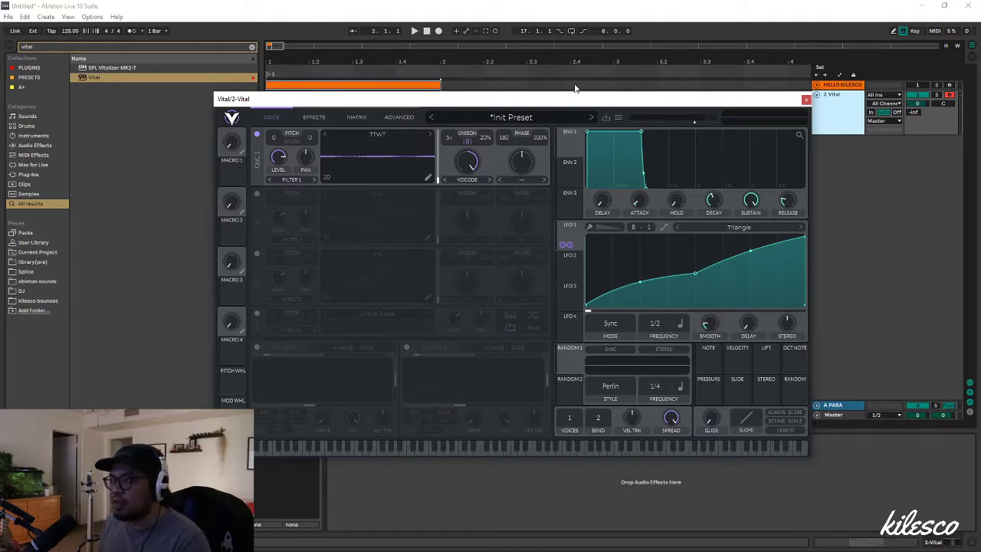
pyautogui.click(618, 325)
pyautogui.click(616, 344)
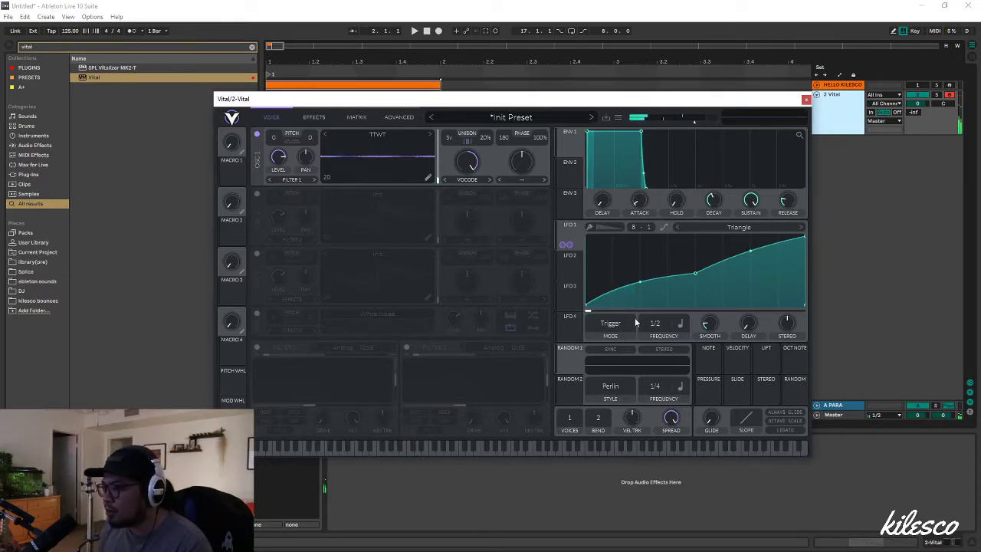
# Set LFO 1's mode to Sync
pyautogui.click(611, 324)
pyautogui.click(610, 356)
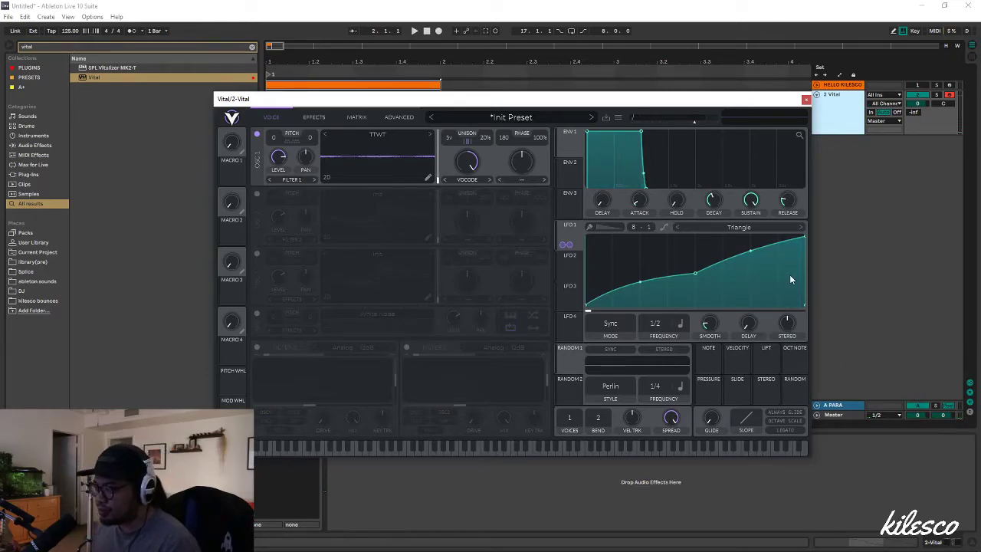
pyautogui.moveTo(787, 102)
pyautogui.mouseDown()
pyautogui.moveTo(786, 140)
pyautogui.moveTo(788, 102)
pyautogui.mouseUp()
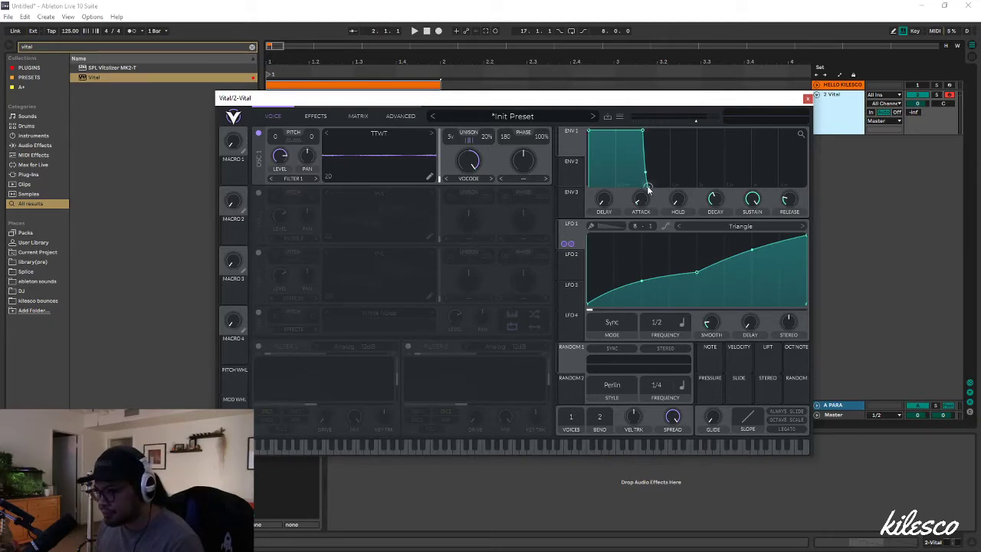
# Shorten envelope 1's release slightly, and close and reopen the Vital window of the 2 Vital track
pyautogui.moveTo(647, 187); pyautogui.dragTo(648, 173)
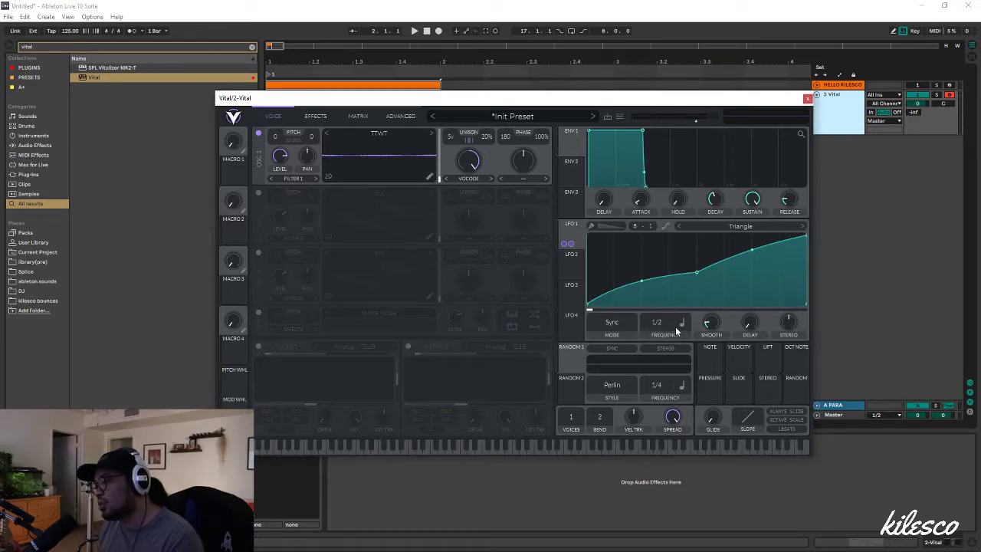
pyautogui.click(808, 99)
pyautogui.click(659, 247)
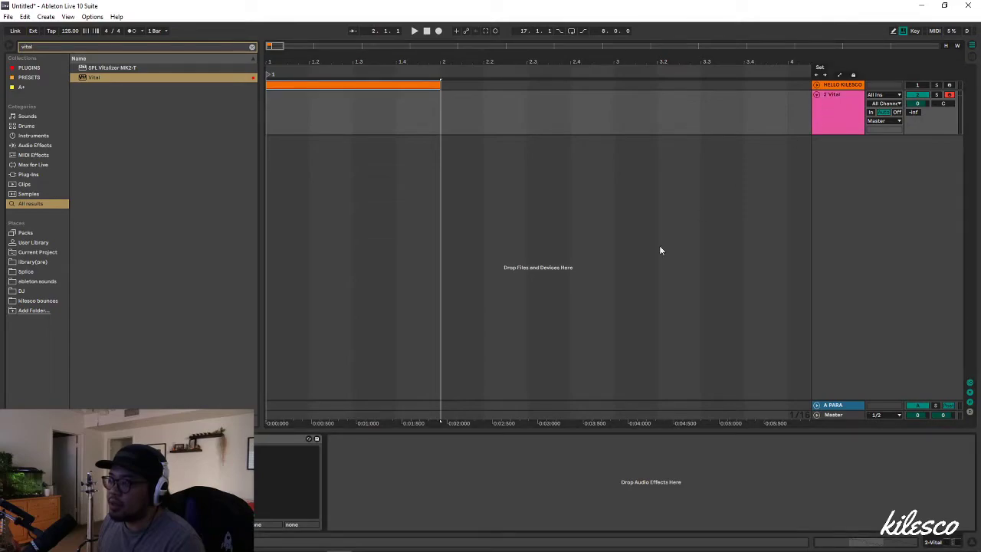
pyautogui.hotkey('ctrl', 'alt', 'p')
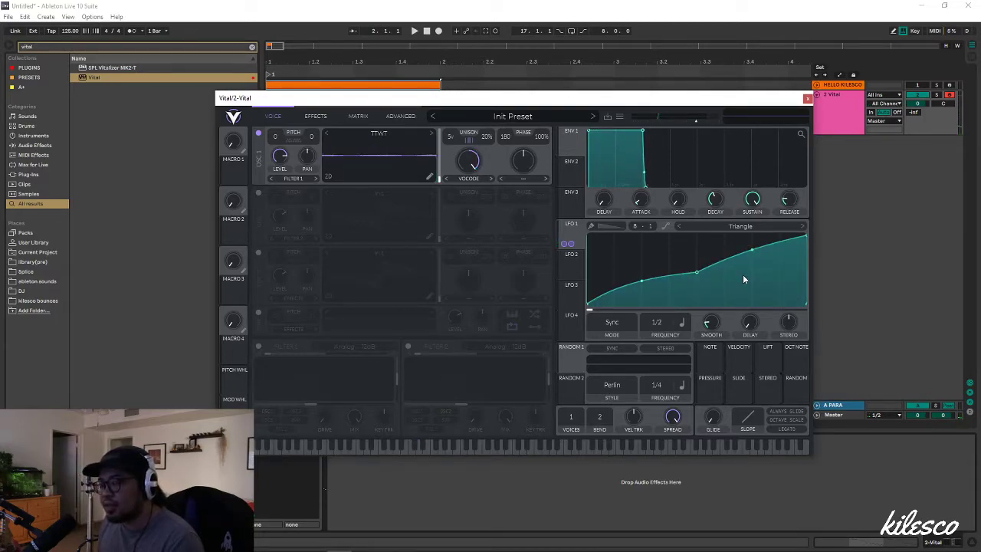
# Turn on the metronome and start playback to audition the synced LFO 1 against the beat
pyautogui.click(76, 32)
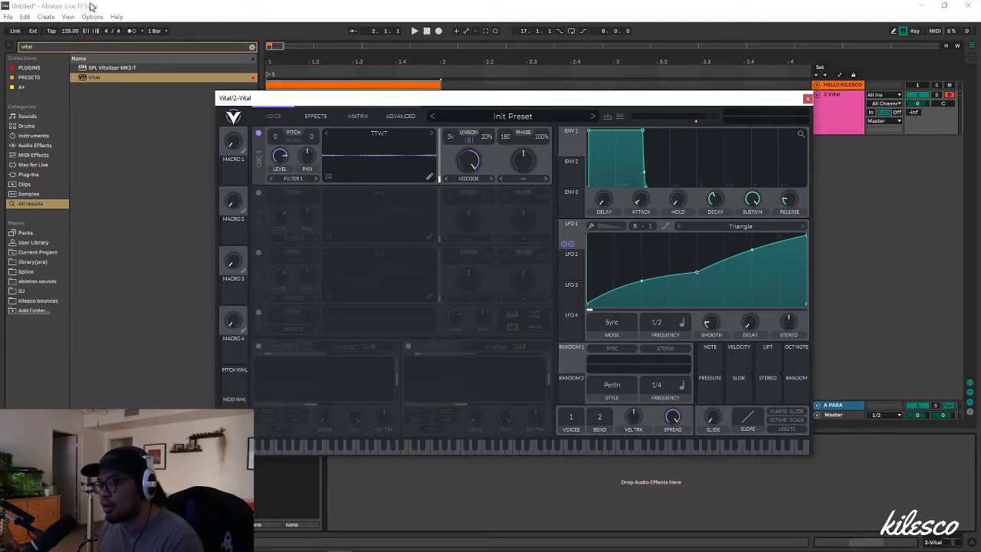
pyautogui.click(131, 31)
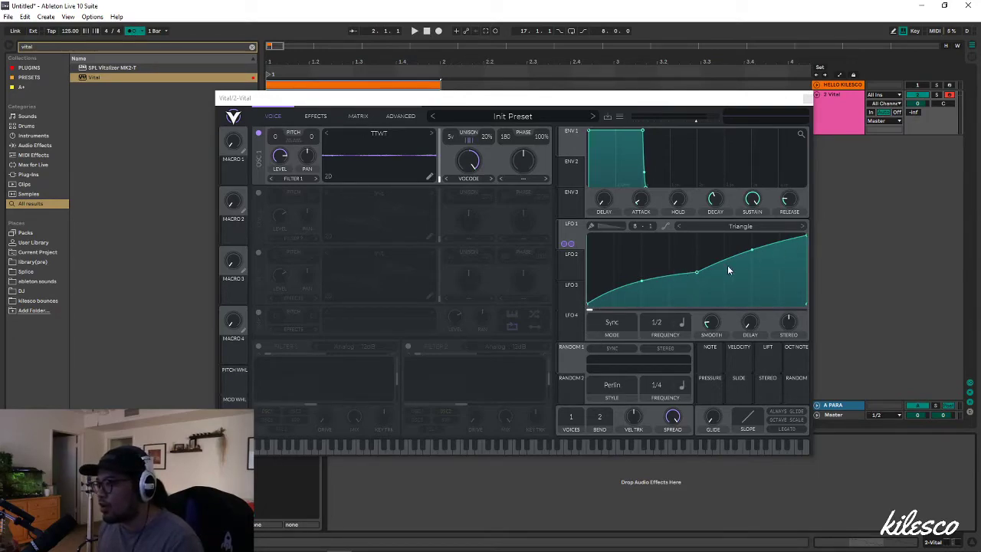
pyautogui.press('space')
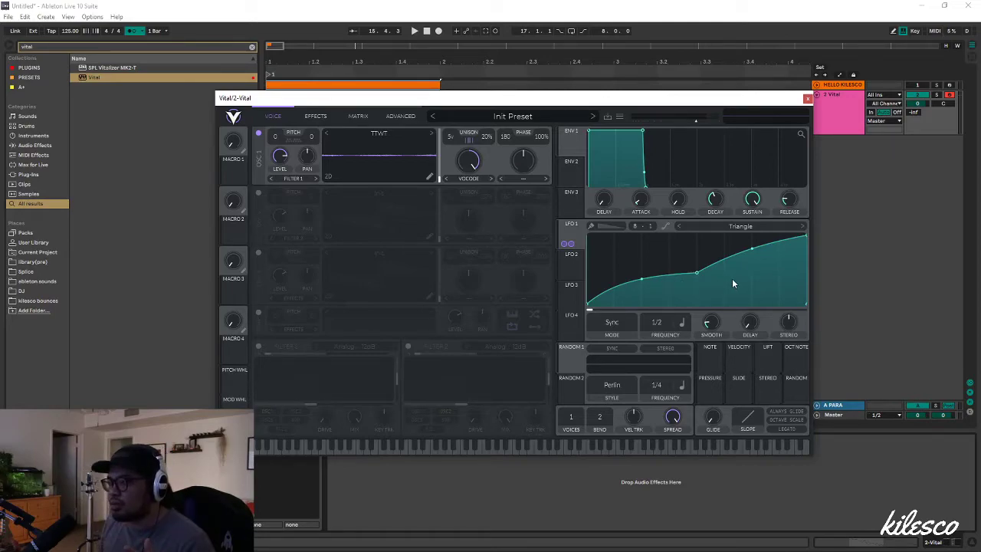
# Collapse the 2 Vital track, expand the HELLO KILESCO track and open its Vital instance below the clip
pyautogui.click(807, 99)
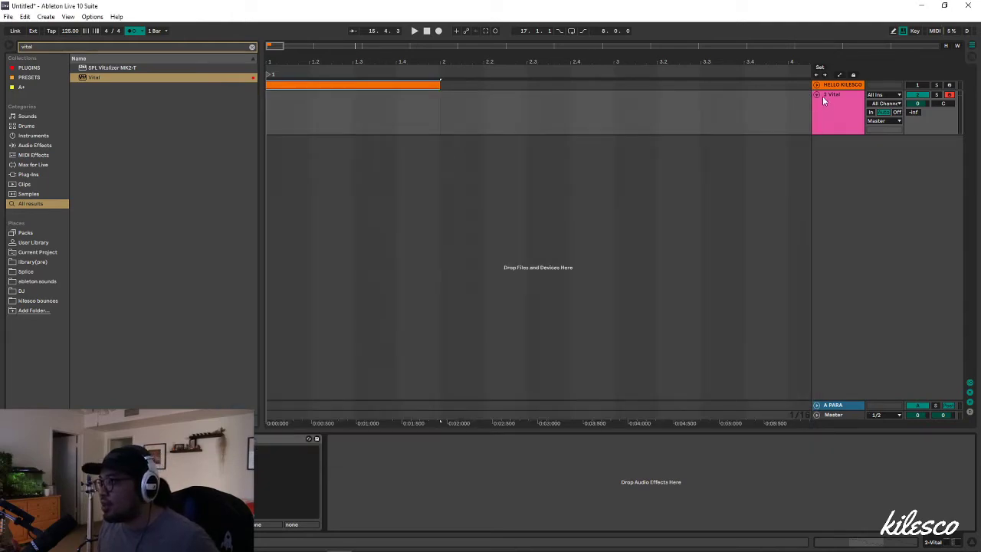
pyautogui.click(817, 97)
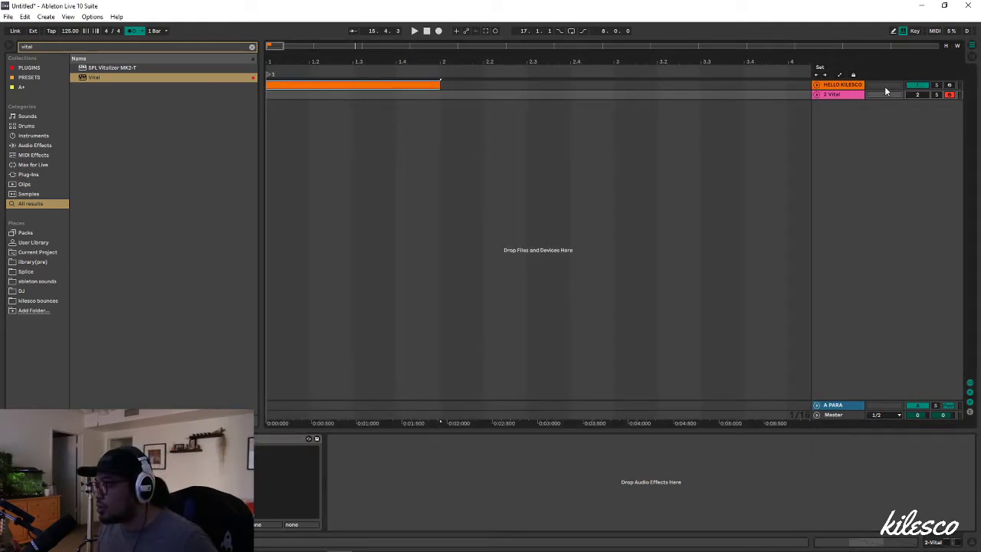
pyautogui.click(822, 85)
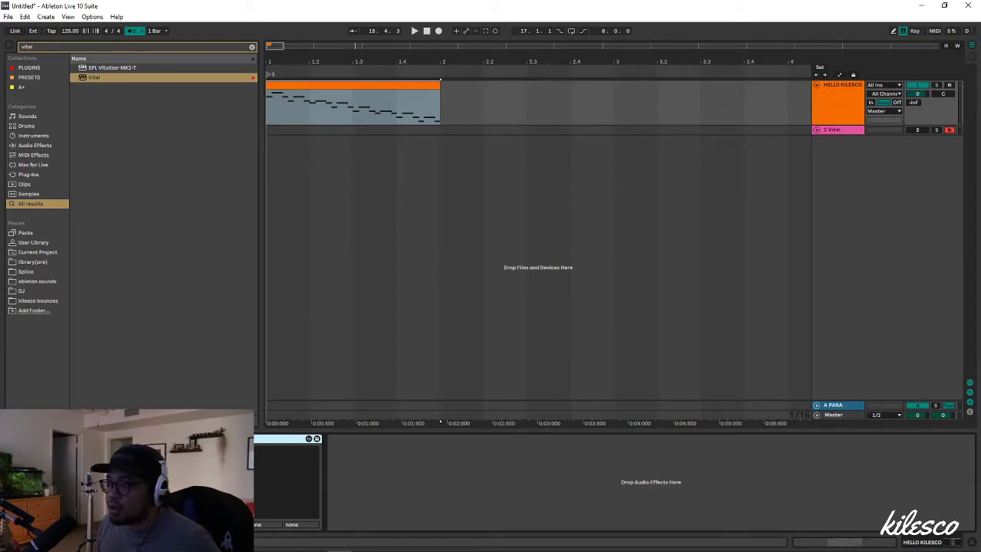
pyautogui.hotkey('ctrl', 'alt', 'p')
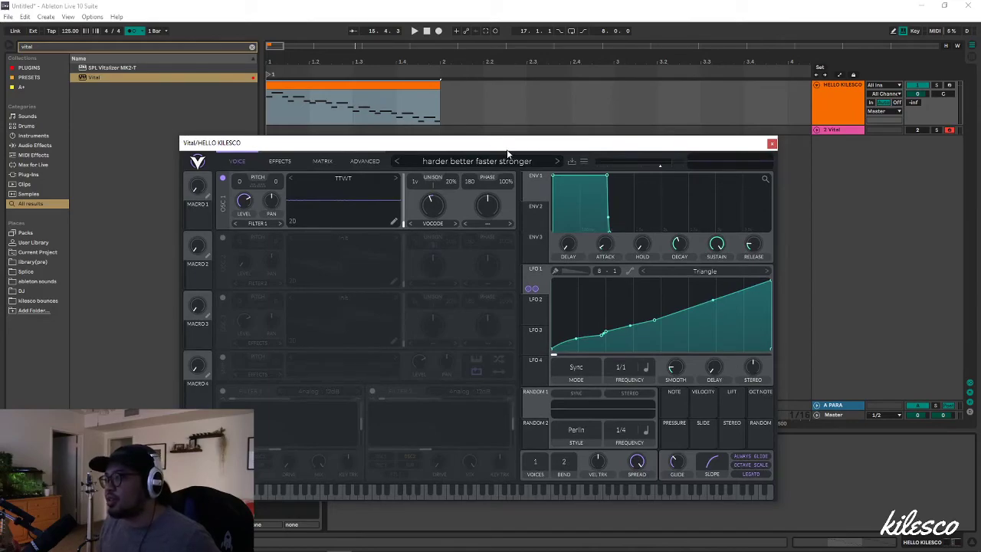
pyautogui.moveTo(507, 153); pyautogui.dragTo(544, 154)
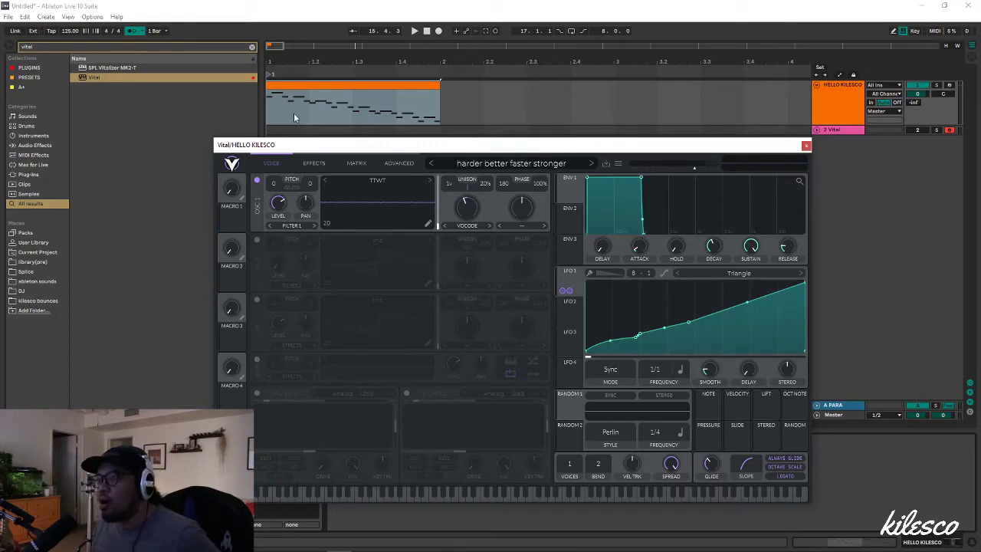
# Play the clip through oscillator 2 alone with one unison voice and level about 0.23, and switch back to oscillator 1 only
pyautogui.click(257, 180)
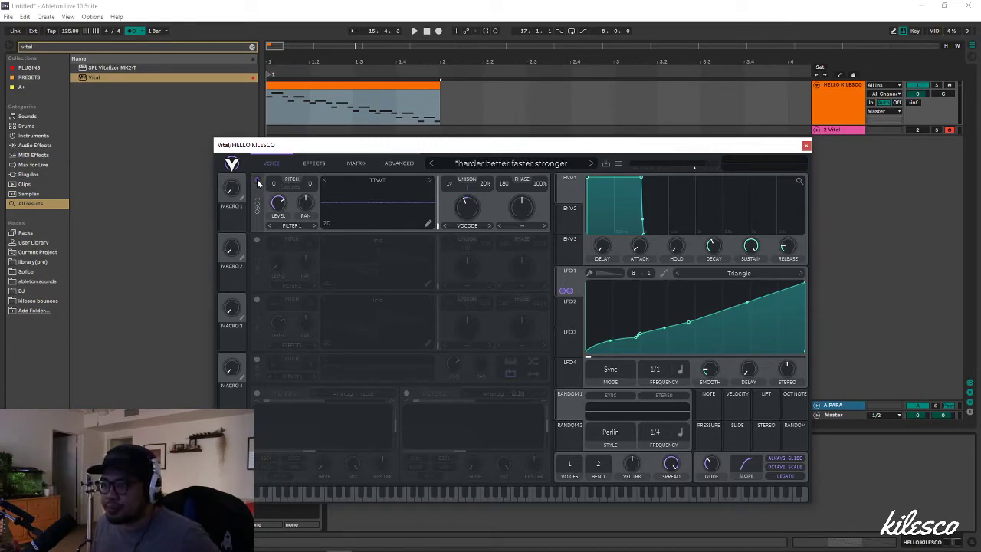
pyautogui.click(257, 240)
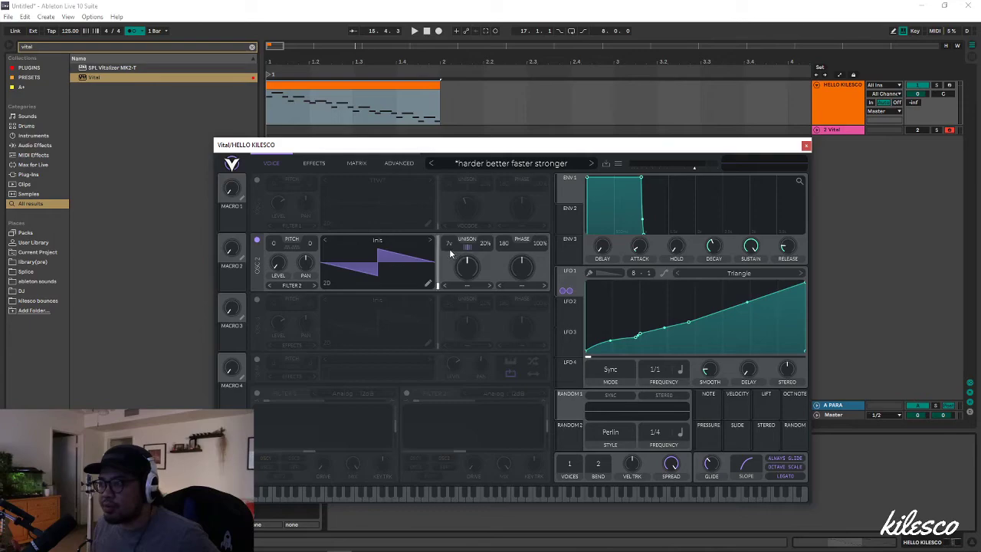
pyautogui.moveTo(451, 252); pyautogui.dragTo(452, 275)
pyautogui.press('space')
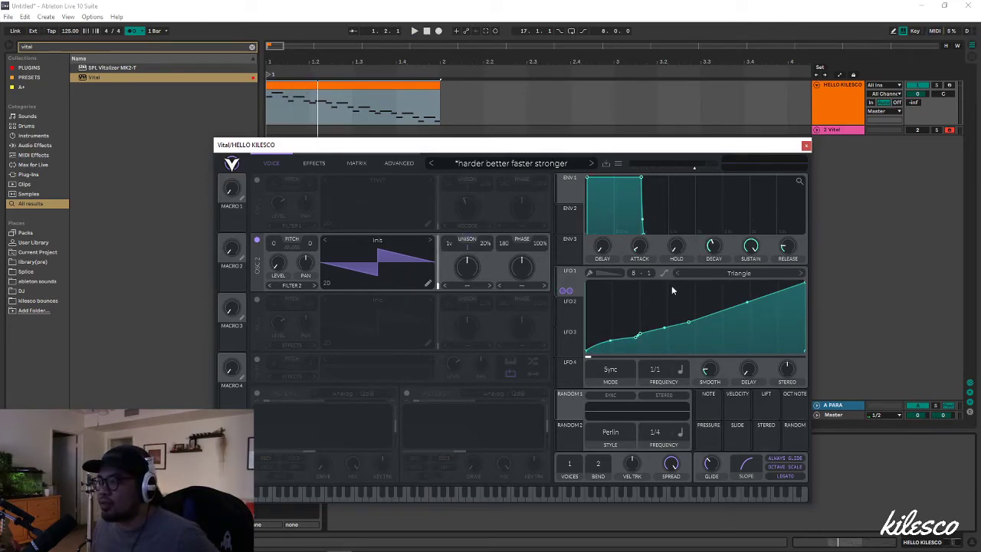
pyautogui.moveTo(277, 263); pyautogui.dragTo(283, 216)
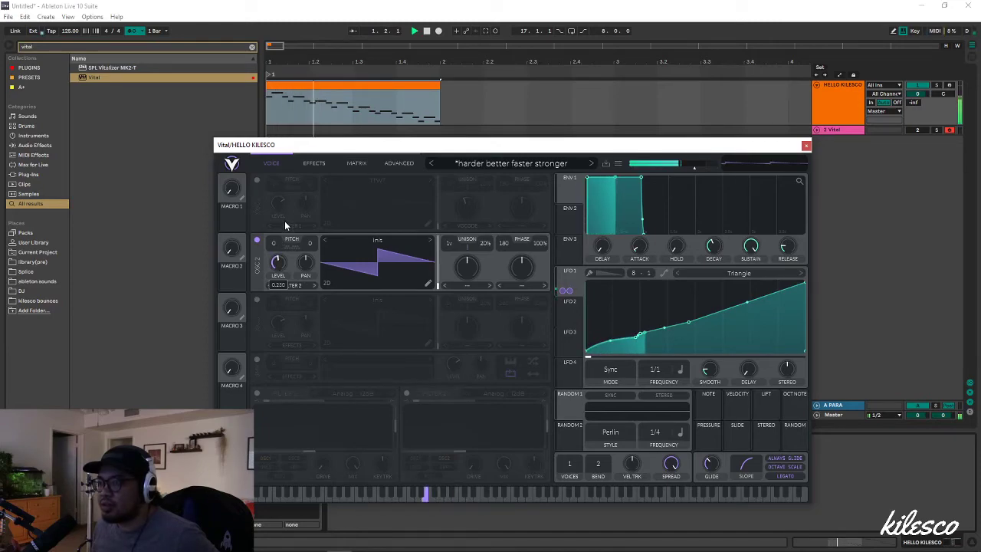
pyautogui.press('space')
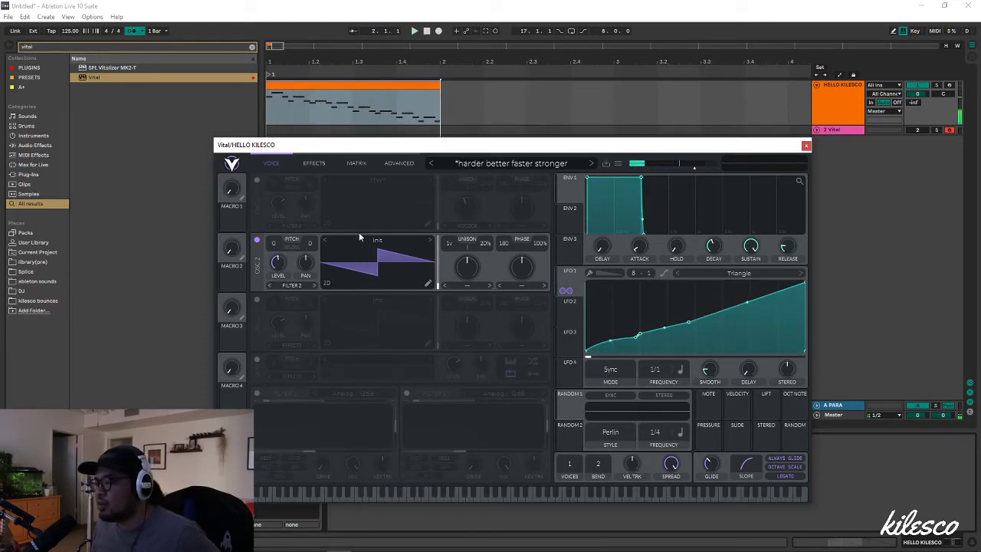
pyautogui.click(258, 241)
pyautogui.click(256, 180)
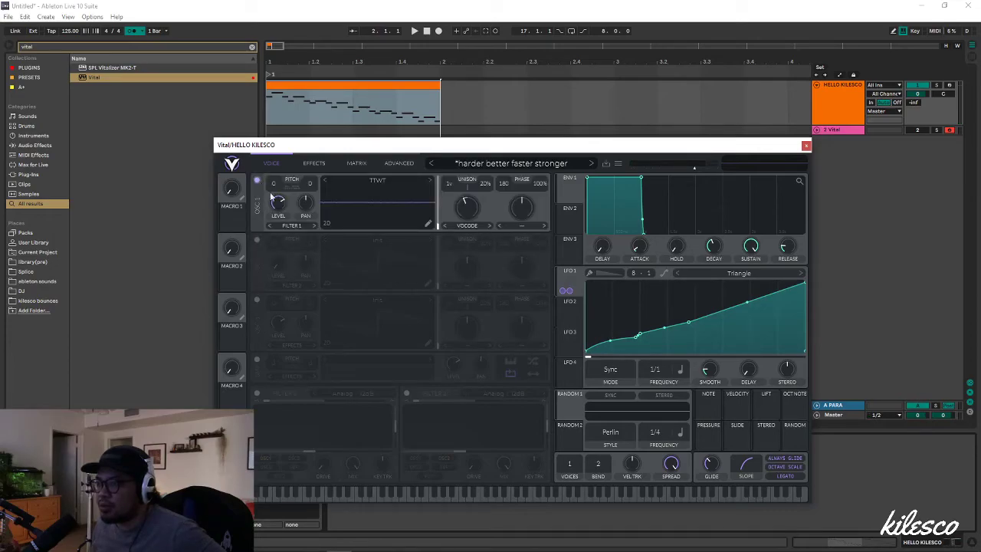
# Play the HELLO KILESCO clip through oscillator 1, turn off the metronome and play it again
pyautogui.press('space')
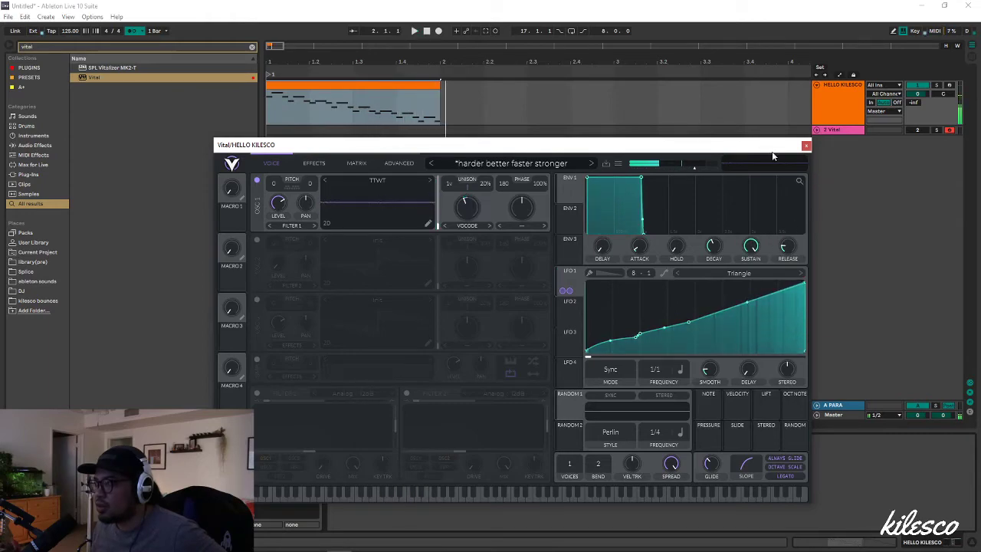
pyautogui.press('space')
pyautogui.click(133, 30)
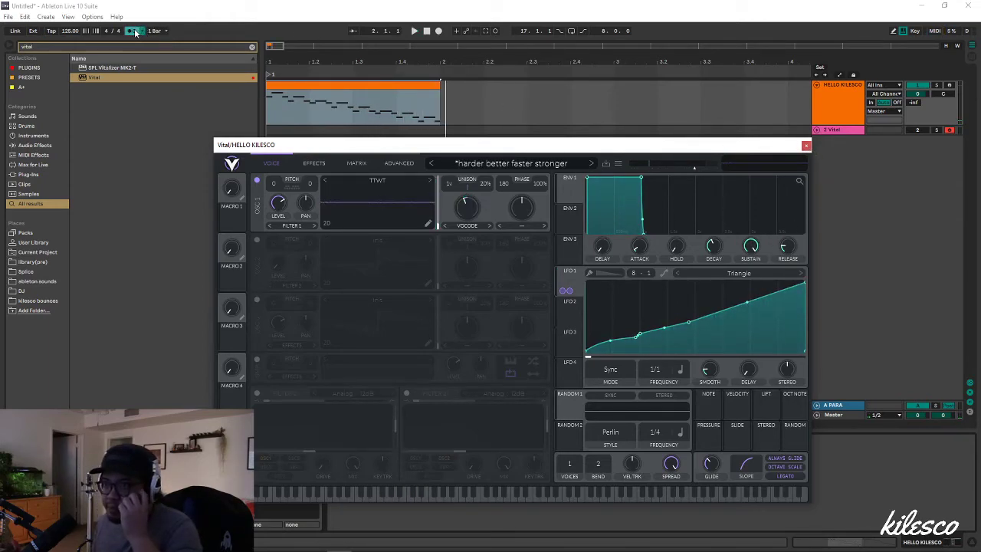
pyautogui.press('space')
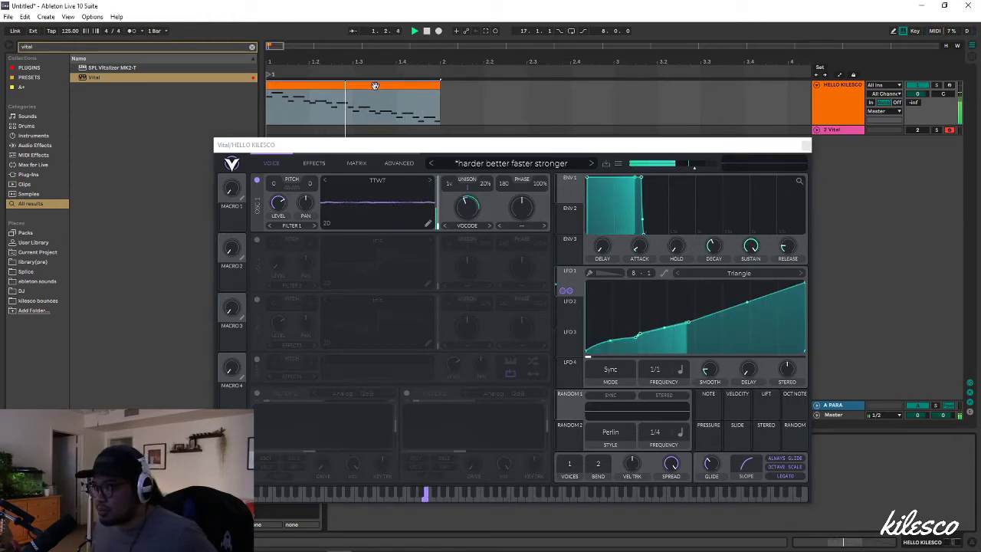
# Open the HELLO KILESCO clip's notes and shorten all of them slightly so they no longer overlap
pyautogui.doubleClick(393, 88)
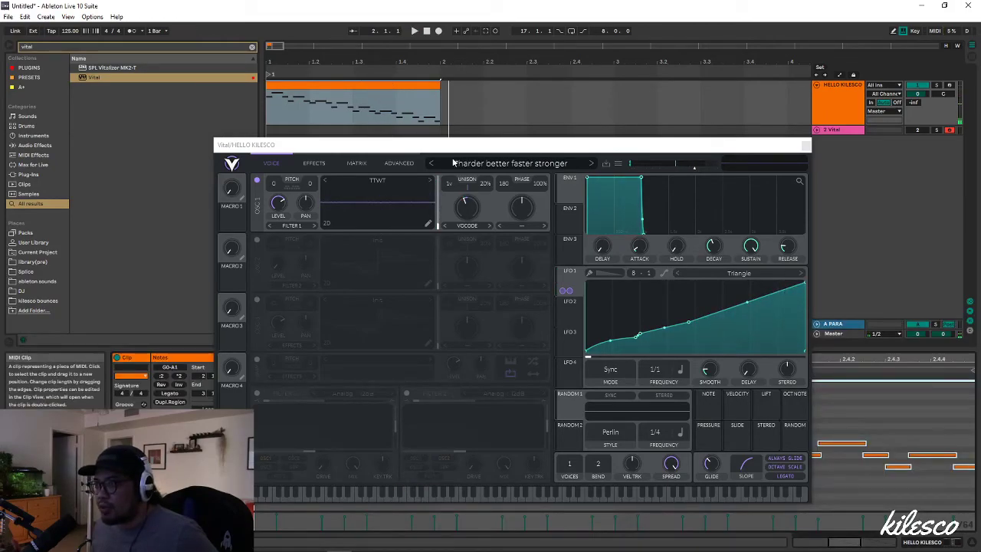
pyautogui.click(804, 145)
pyautogui.click(732, 485)
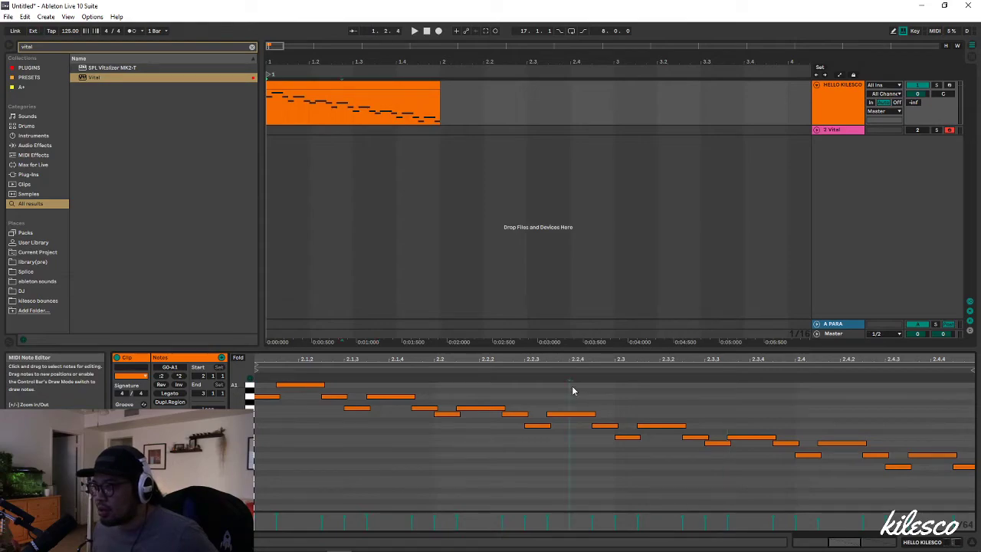
pyautogui.hotkey('ctrl', 'a')
pyautogui.click(548, 426)
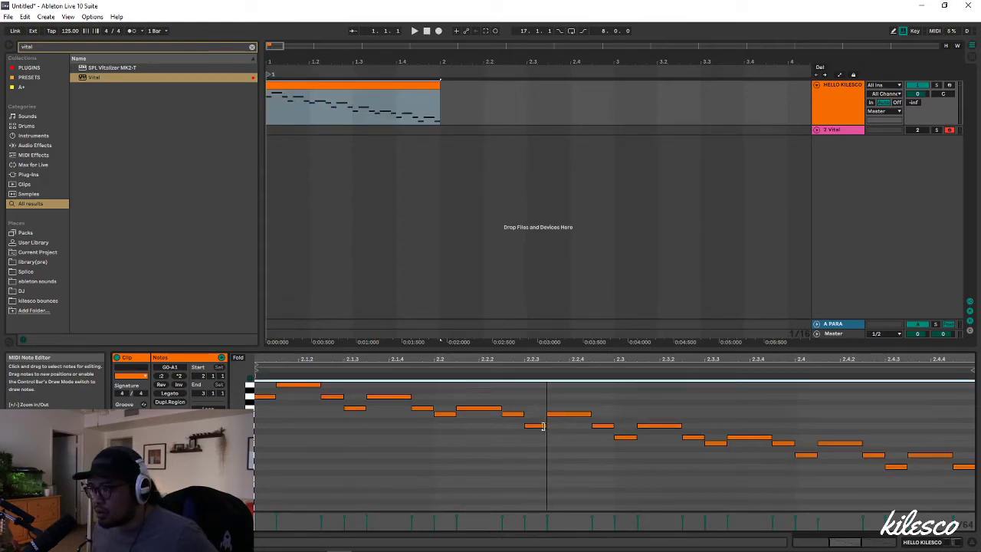
pyautogui.hotkey('ctrl', 'a')
pyautogui.moveTo(549, 427); pyautogui.dragTo(546, 426)
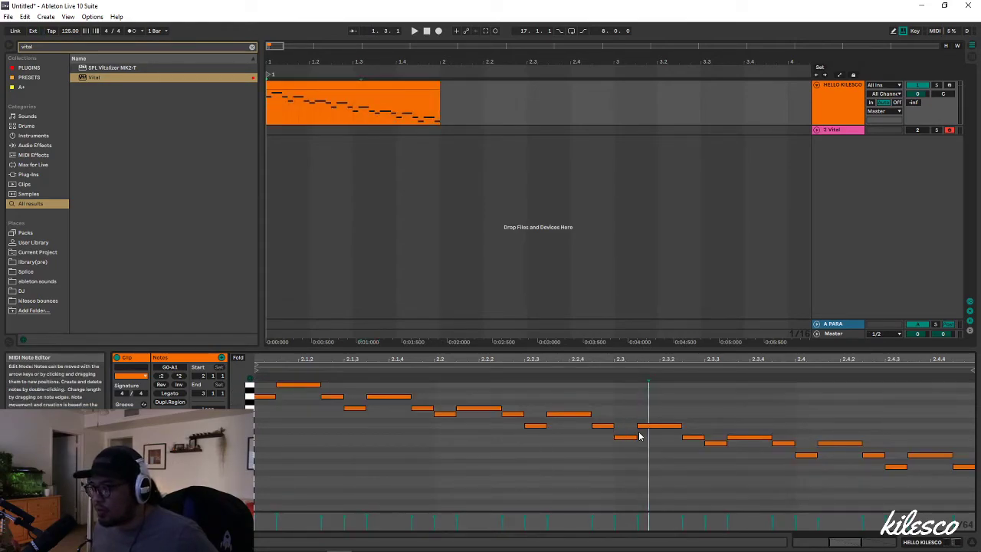
# Reopen the HELLO KILESCO track's Vital window and play the clip with the non-overlapping notes
pyautogui.click(828, 101)
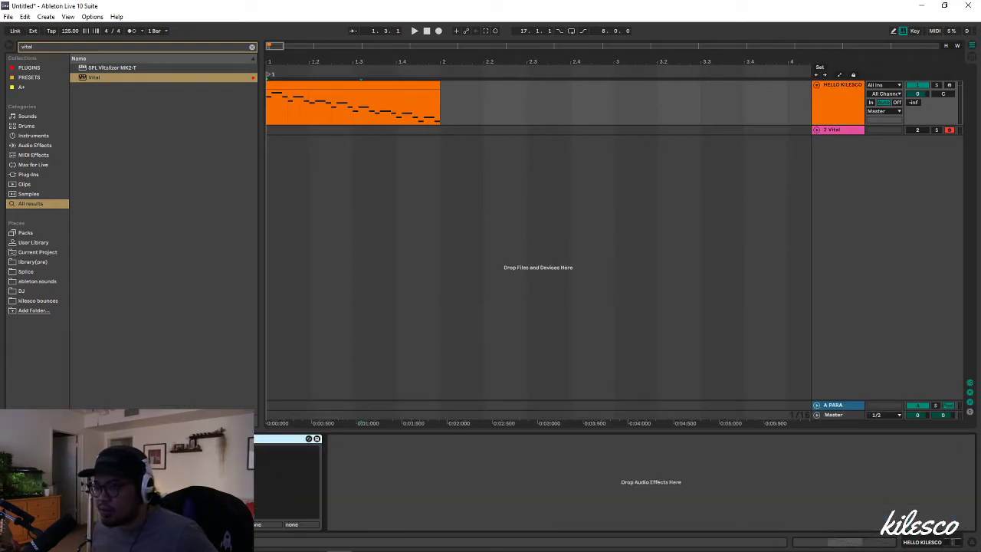
pyautogui.click(309, 438)
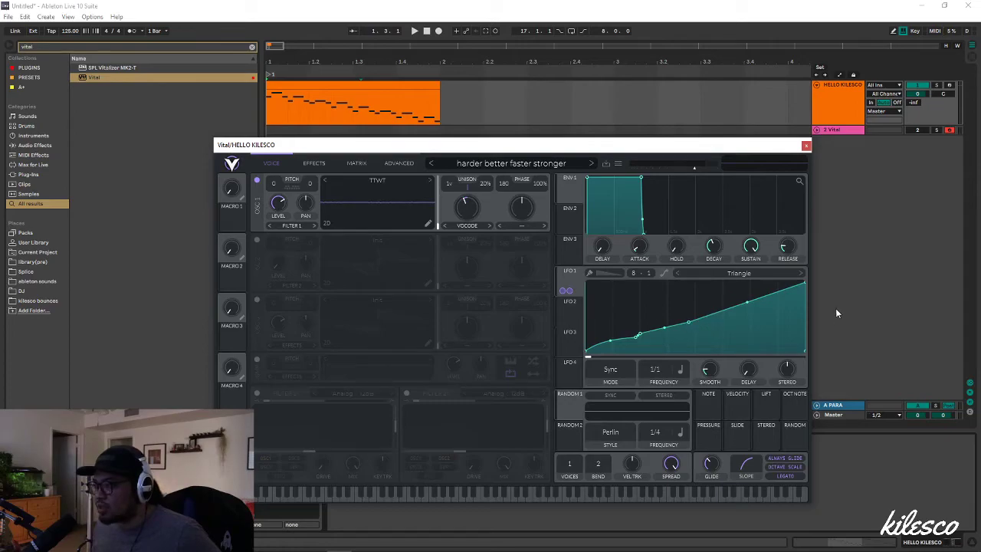
pyautogui.press('space')
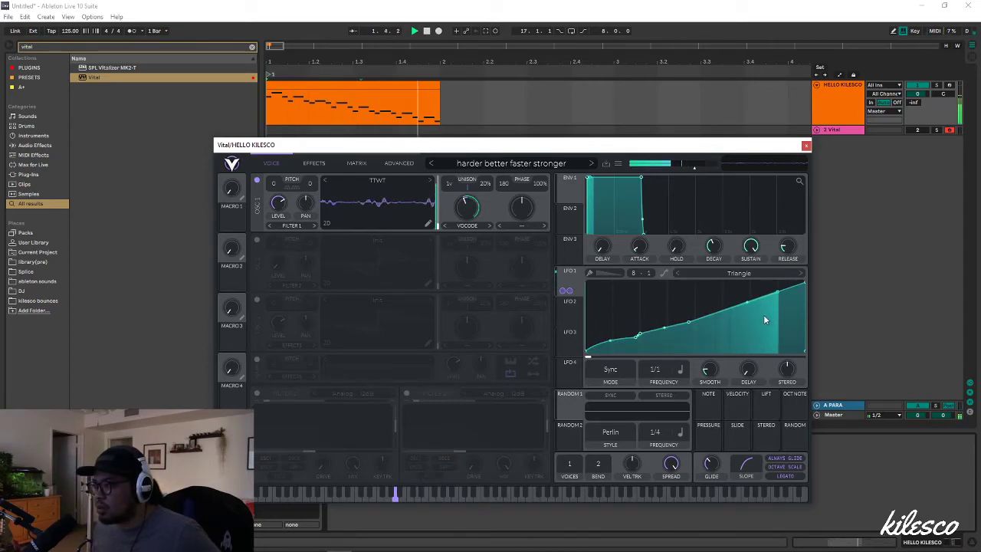
pyautogui.press('space')
# Lengthen all notes in the HELLO KILESCO clip slightly so consecutive notes overlap, and play the clip
pyautogui.click(804, 146)
pyautogui.doubleClick(394, 90)
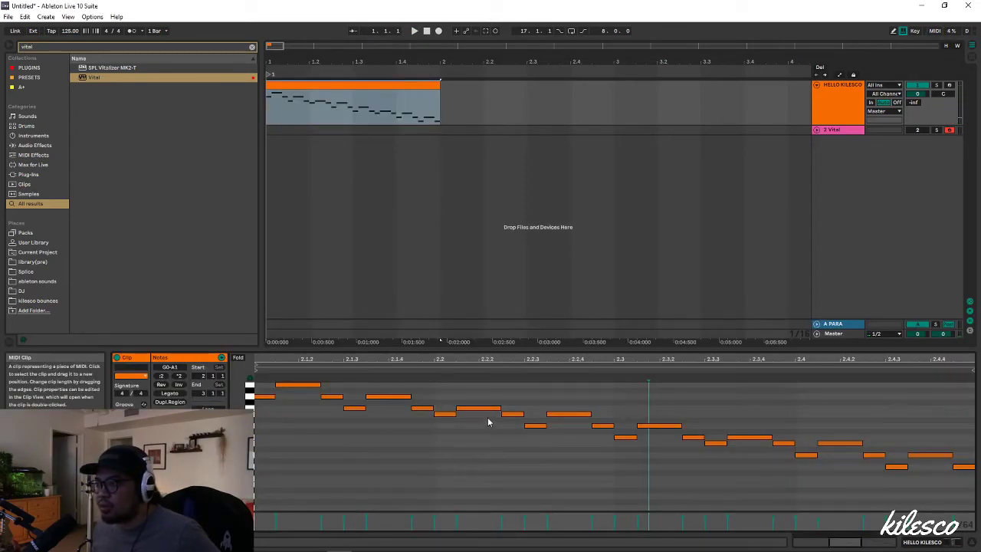
pyautogui.hotkey('ctrl', 'a')
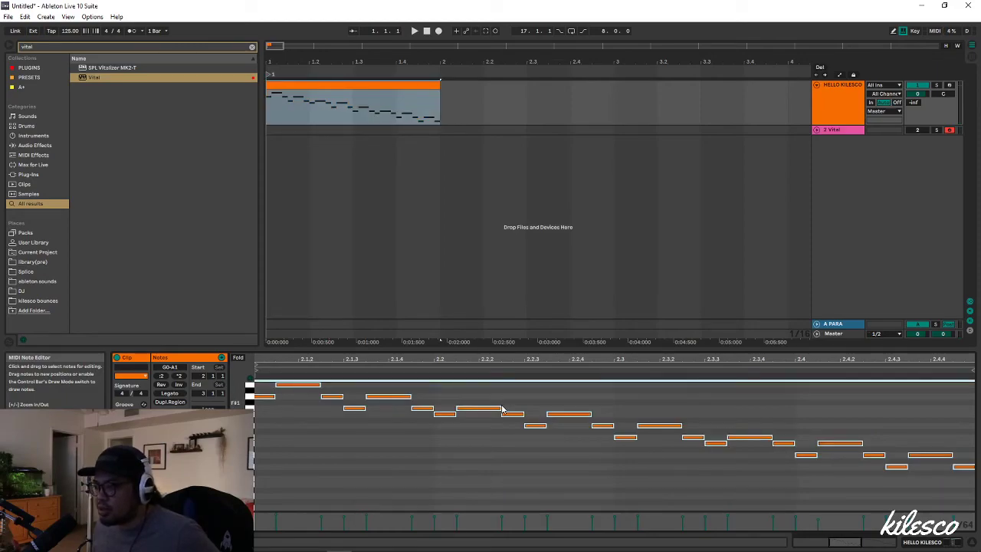
pyautogui.moveTo(502, 406); pyautogui.dragTo(504, 407)
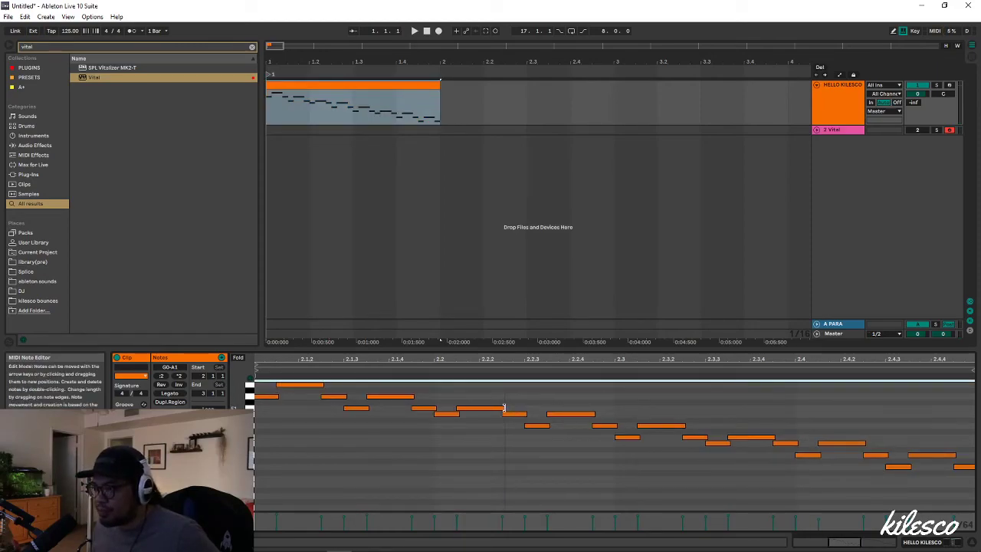
pyautogui.press('space')
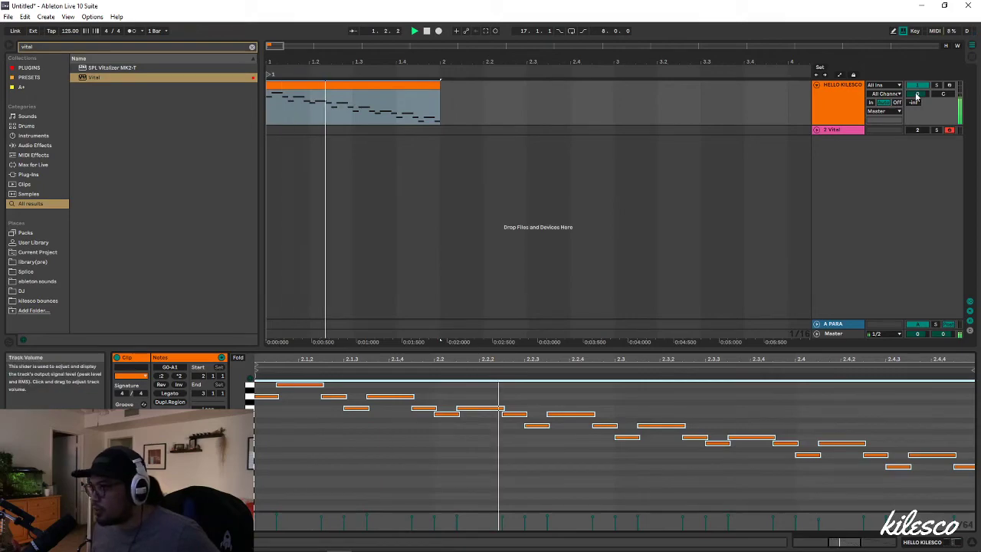
pyautogui.press('space')
# Bring the Vital instance of the HELLO KILESCO track back up
pyautogui.click(846, 103)
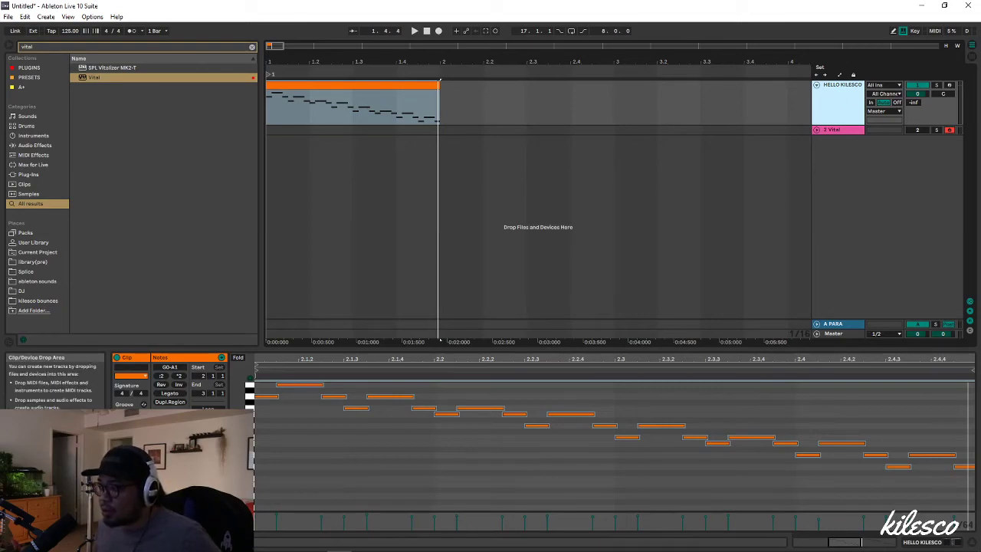
pyautogui.click(937, 88)
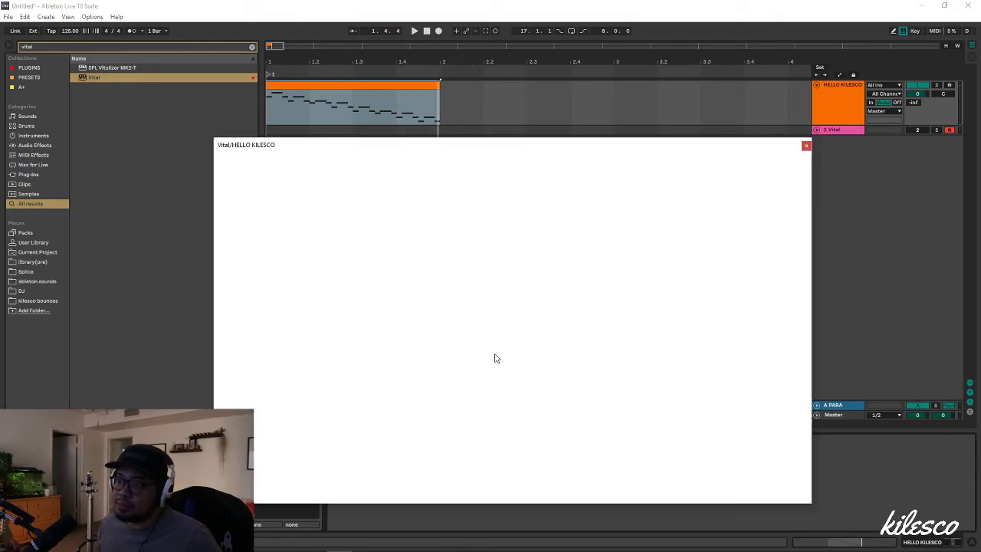